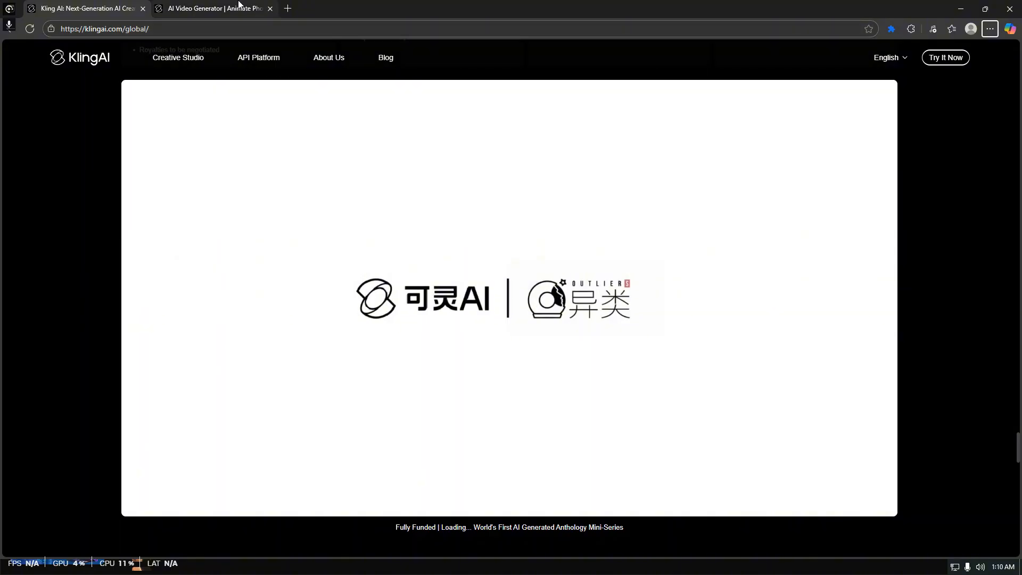
Open Kling AI's AI Video Generator page with the image-to-video setup
{"action": "left_click", "coordinate": [236, 6]}
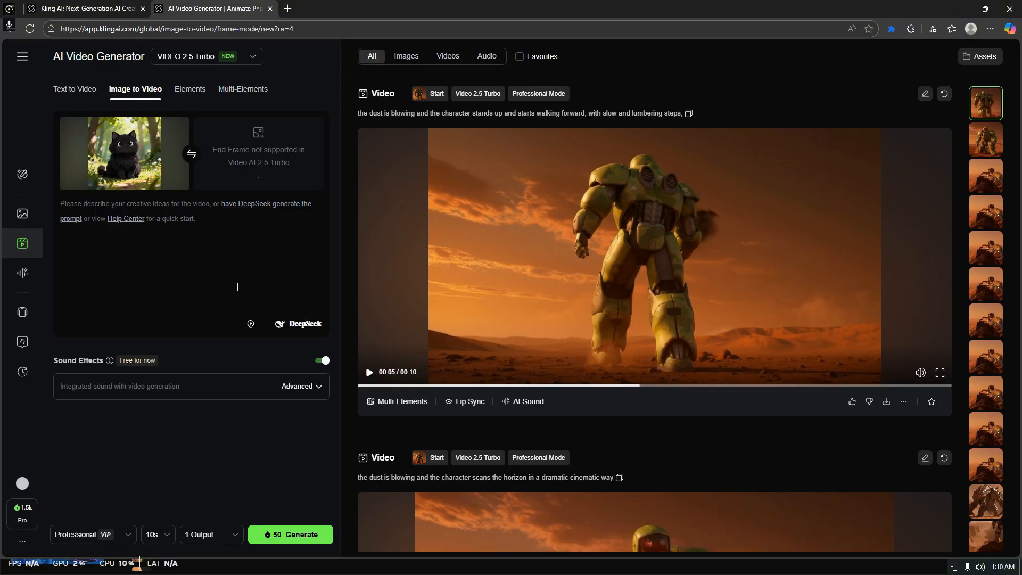
{"action": "left_click", "coordinate": [106, 6]}
{"action": "left_click", "coordinate": [224, 7]}
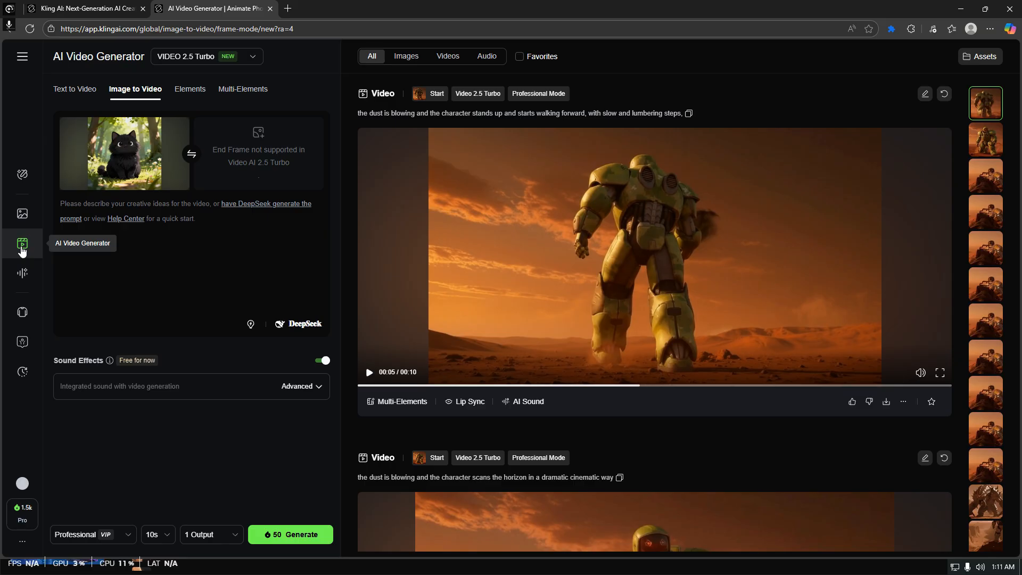
{"action": "mouse_move", "coordinate": [130, 160]}
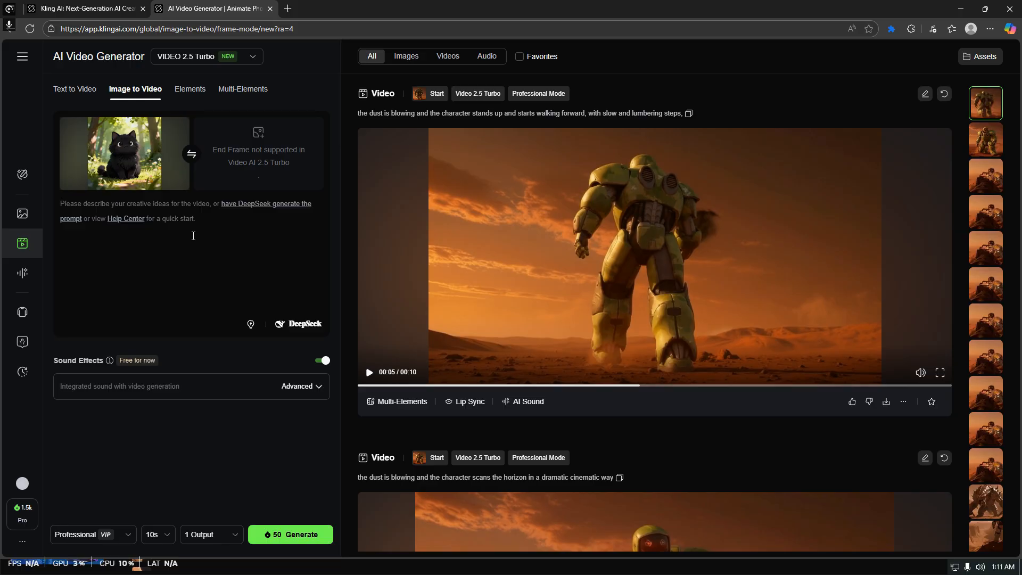
Compare generation costs by switching the video model to VIDEO 2.1 and back to VIDEO 2.5 Turbo
{"action": "left_click", "coordinate": [238, 57]}
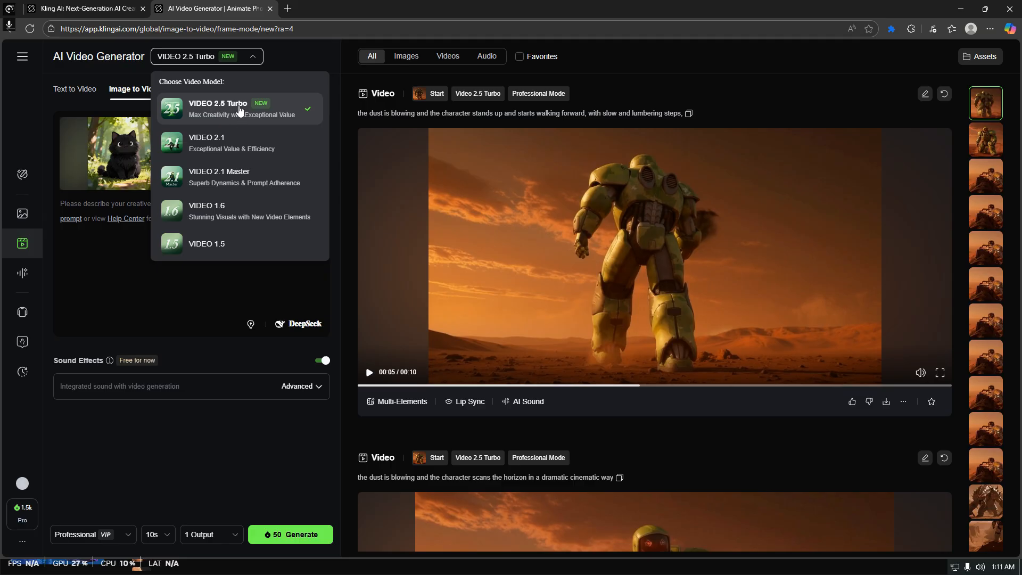
{"action": "left_click", "coordinate": [232, 475]}
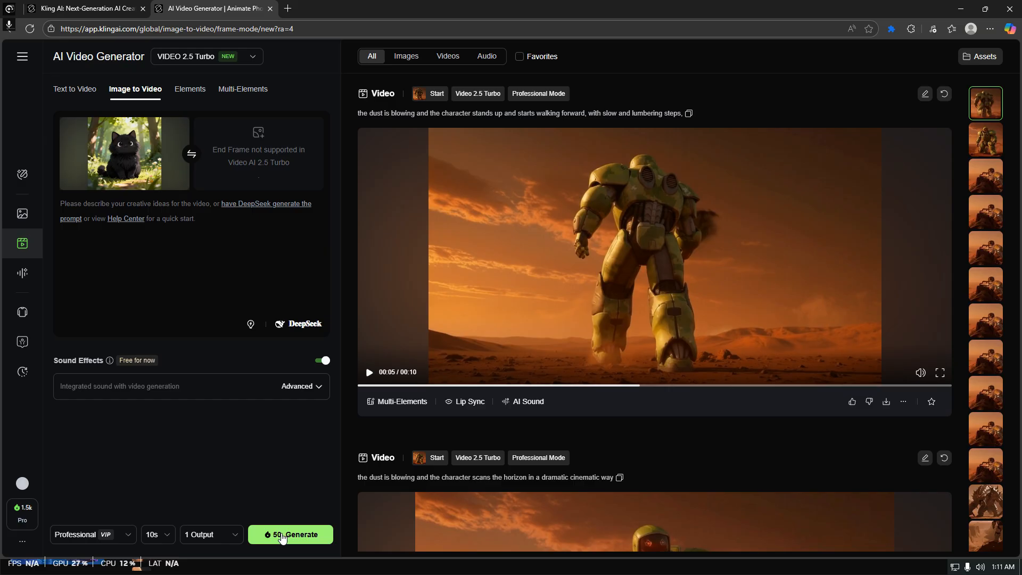
{"action": "left_click", "coordinate": [199, 60]}
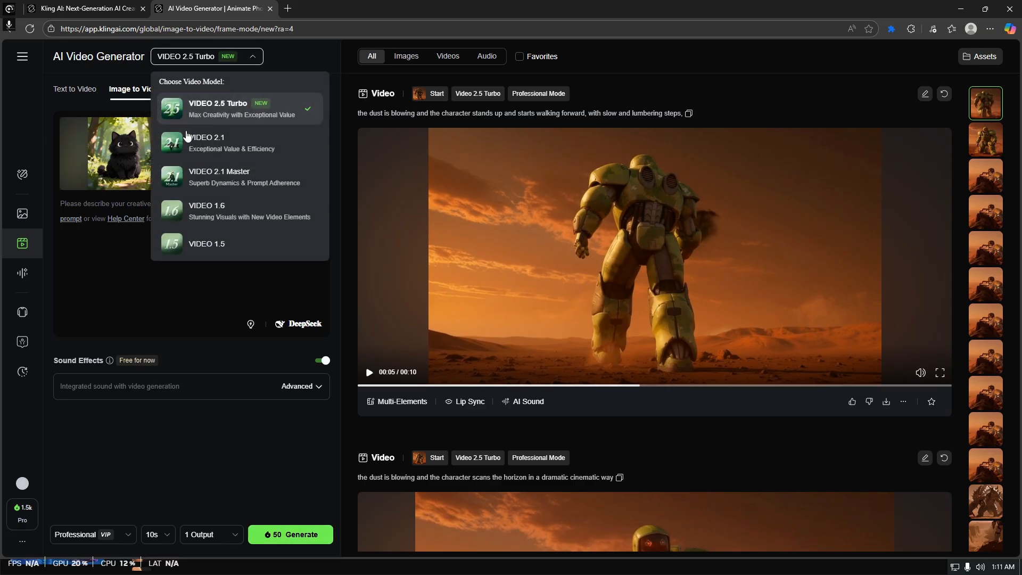
{"action": "left_click", "coordinate": [189, 138]}
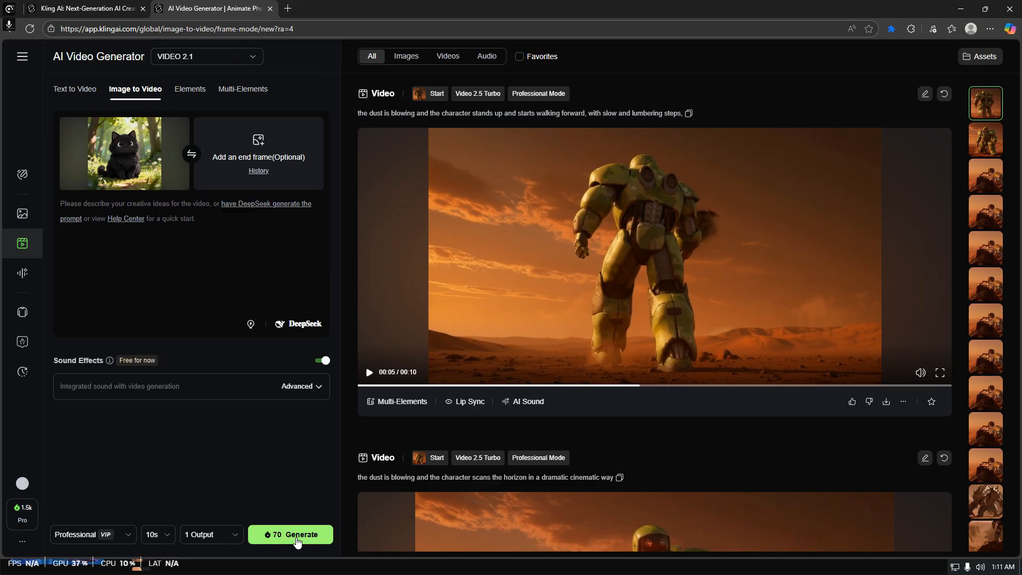
{"action": "left_click", "coordinate": [205, 59]}
{"action": "left_click", "coordinate": [195, 106]}
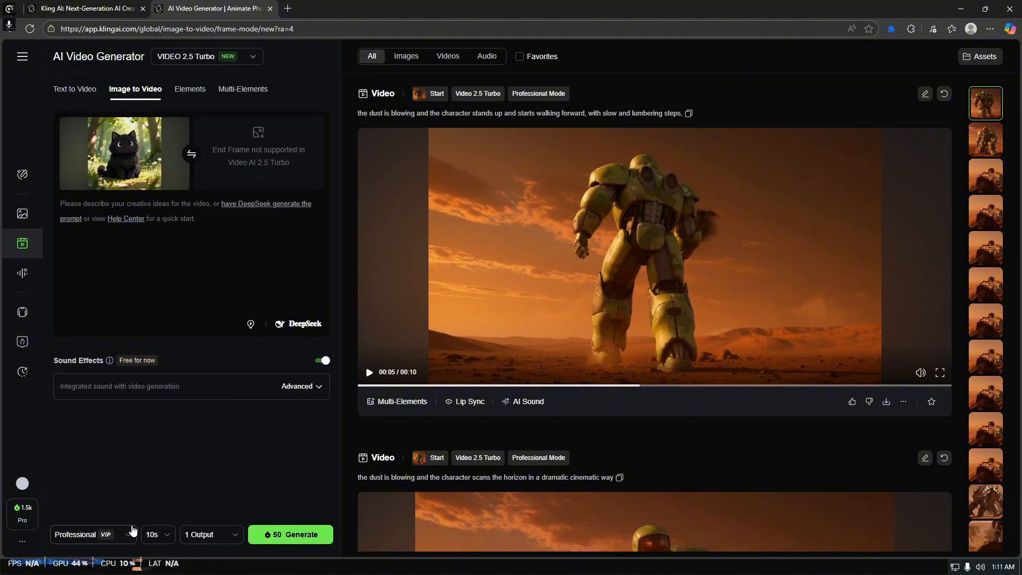
Compare the 5s and 10s durations and set the video length to 5s
{"action": "left_click", "coordinate": [162, 536]}
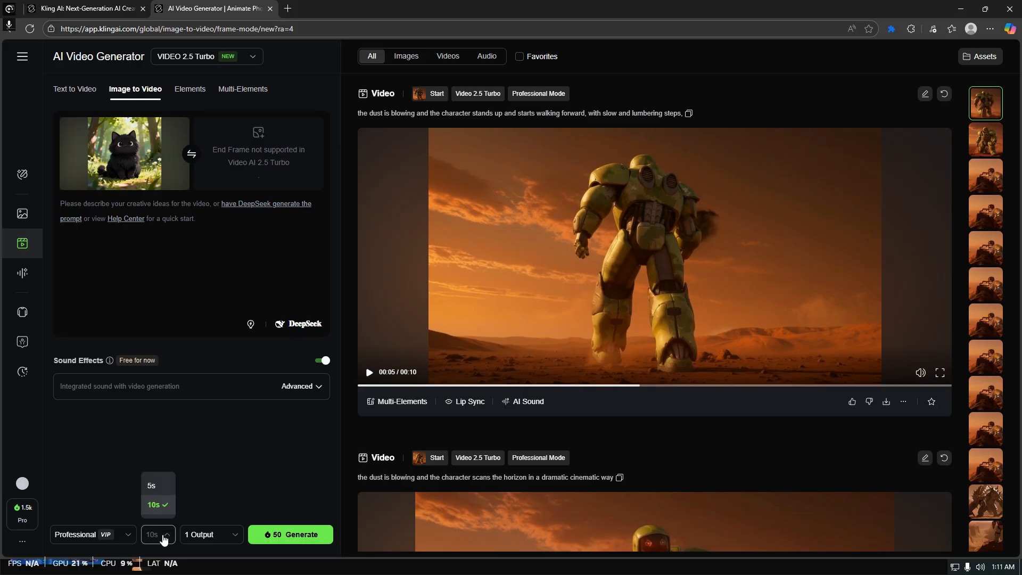
{"action": "left_click", "coordinate": [152, 486]}
{"action": "left_click", "coordinate": [169, 541]}
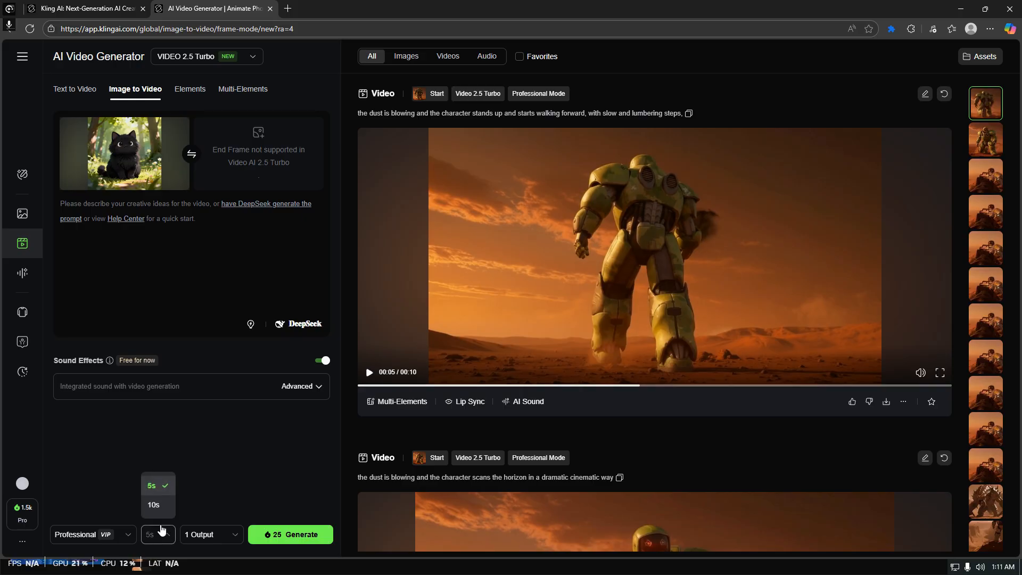
{"action": "left_click", "coordinate": [155, 504]}
{"action": "left_click", "coordinate": [160, 535]}
{"action": "left_click", "coordinate": [163, 485]}
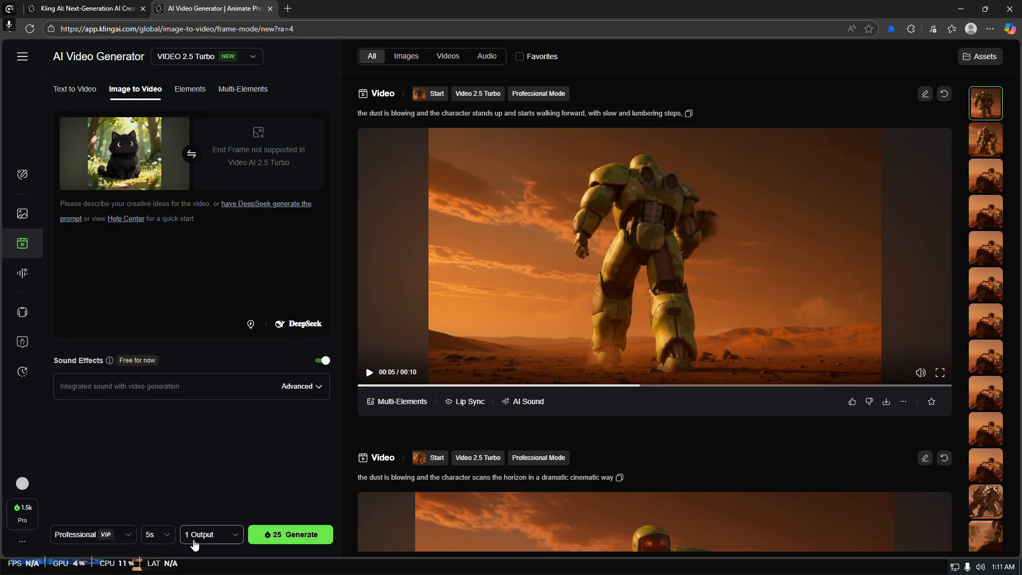
Try 4 Outputs for the generation and return the output count to 1 Output
{"action": "left_click", "coordinate": [197, 536]}
{"action": "left_click", "coordinate": [203, 507]}
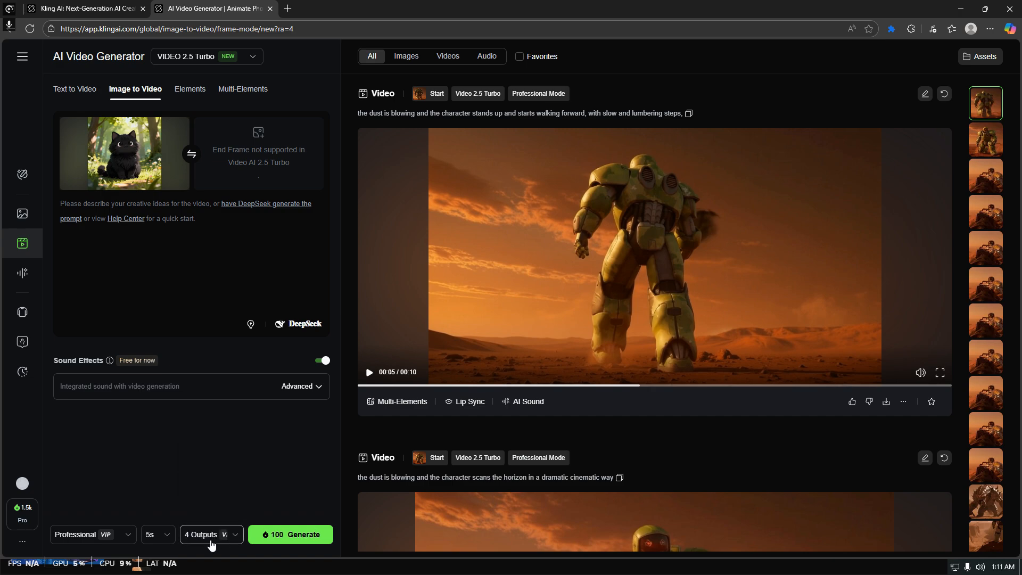
{"action": "left_click", "coordinate": [209, 538]}
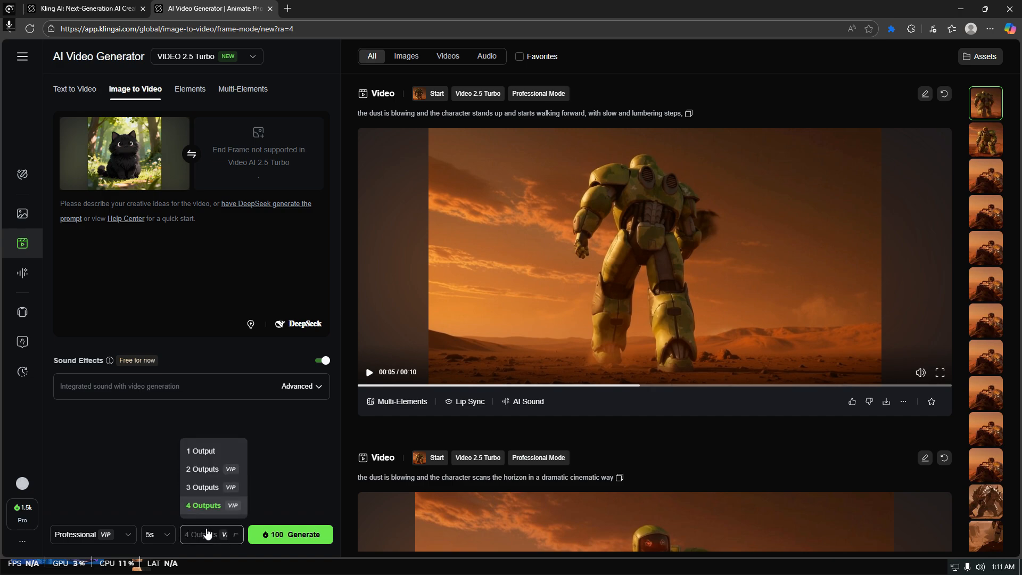
{"action": "left_click", "coordinate": [216, 447]}
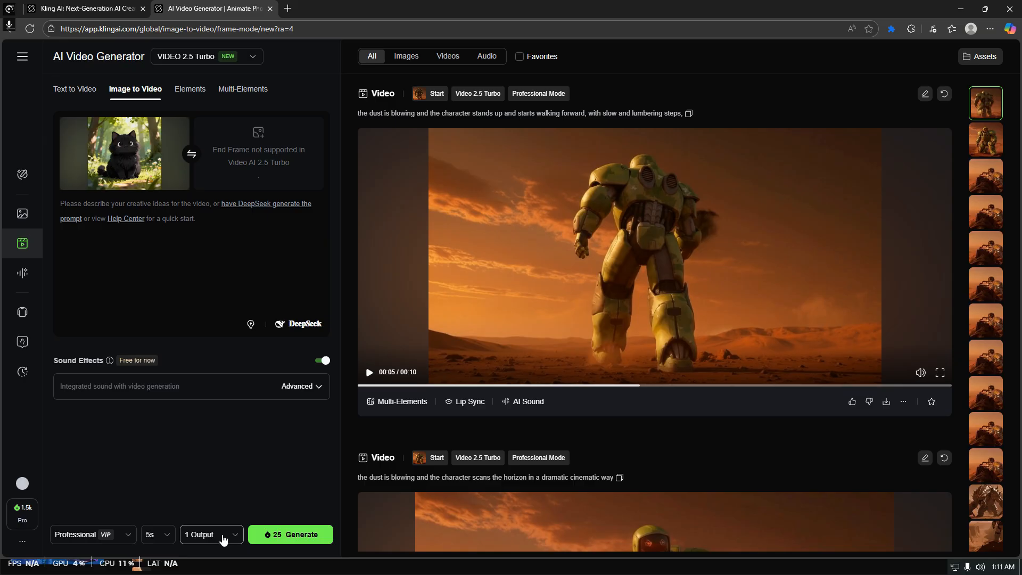
Switch the generation mode to Standard and back to Professional to compare the credit costs
{"action": "left_click", "coordinate": [125, 534]}
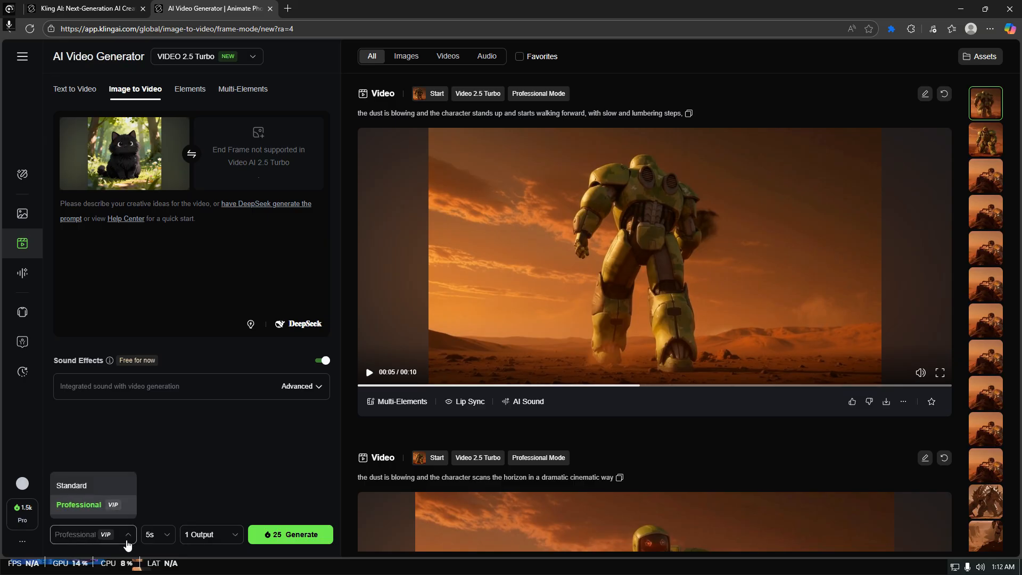
{"action": "left_click", "coordinate": [80, 486]}
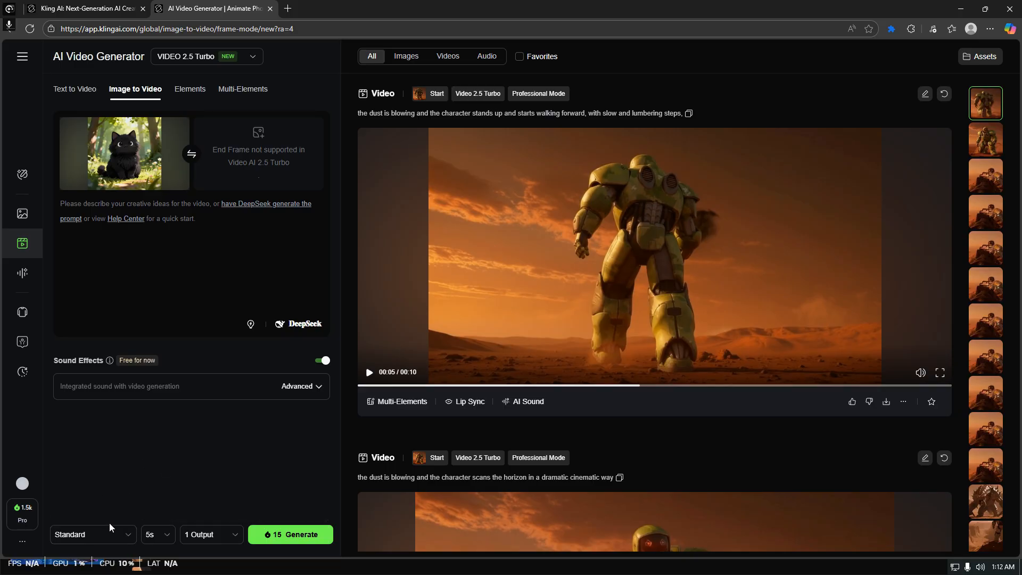
{"action": "left_click", "coordinate": [126, 534]}
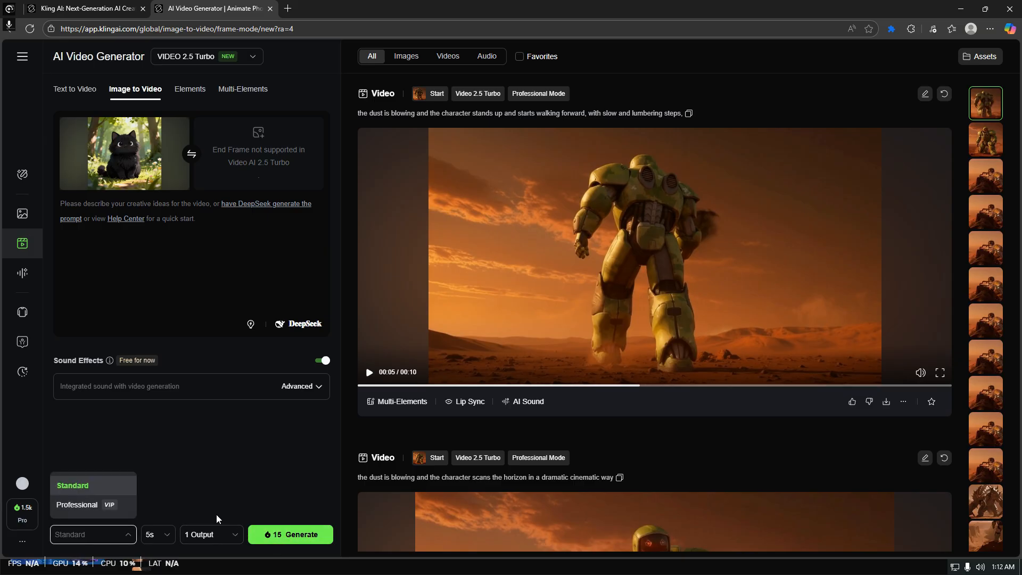
{"action": "left_click", "coordinate": [78, 505]}
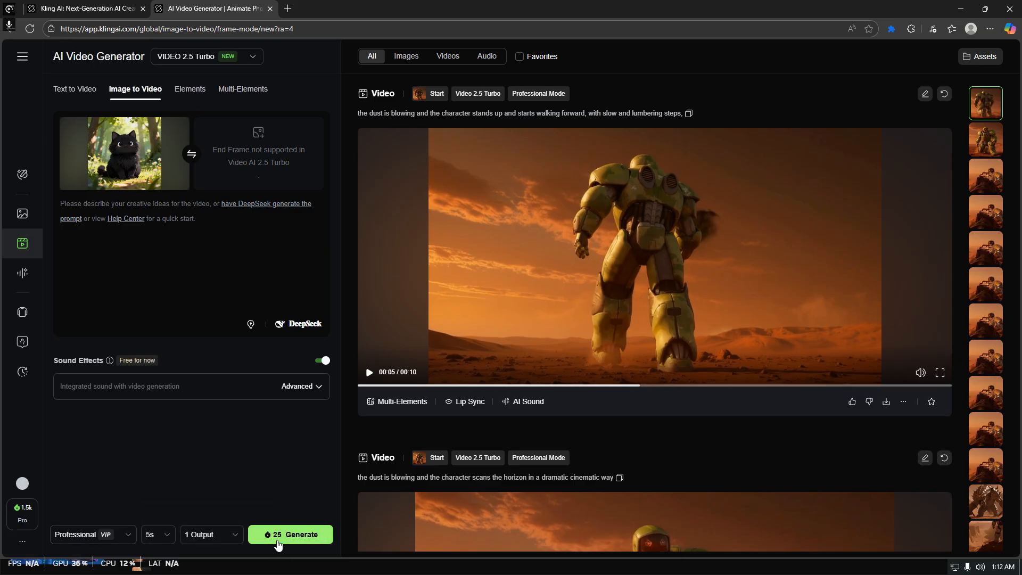
Generate the cat video with the prompt "the black cat turns around and rolls and jumps, and the wind is blowing the grass"
{"action": "left_click", "coordinate": [229, 58]}
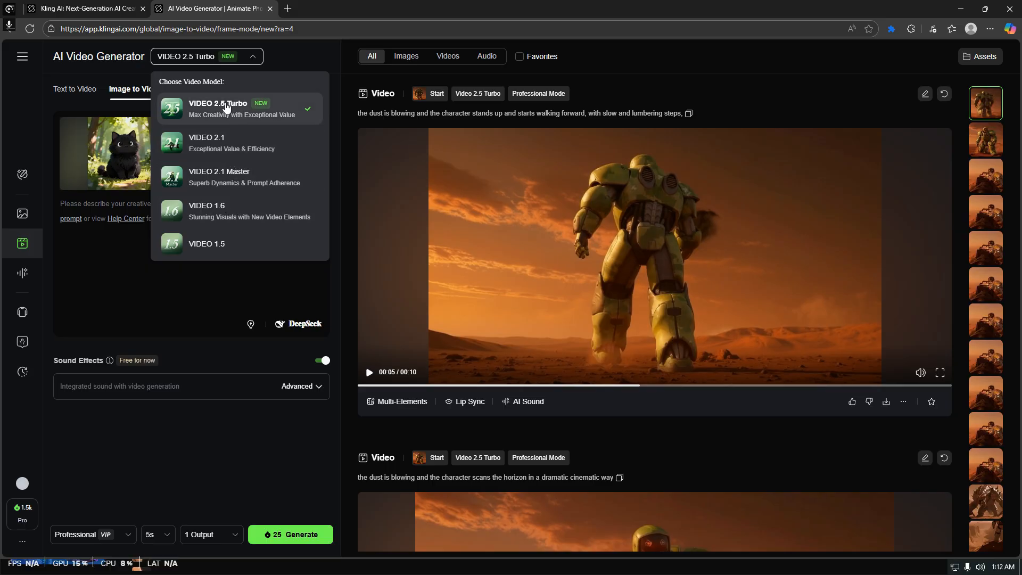
{"action": "left_click", "coordinate": [152, 284]}
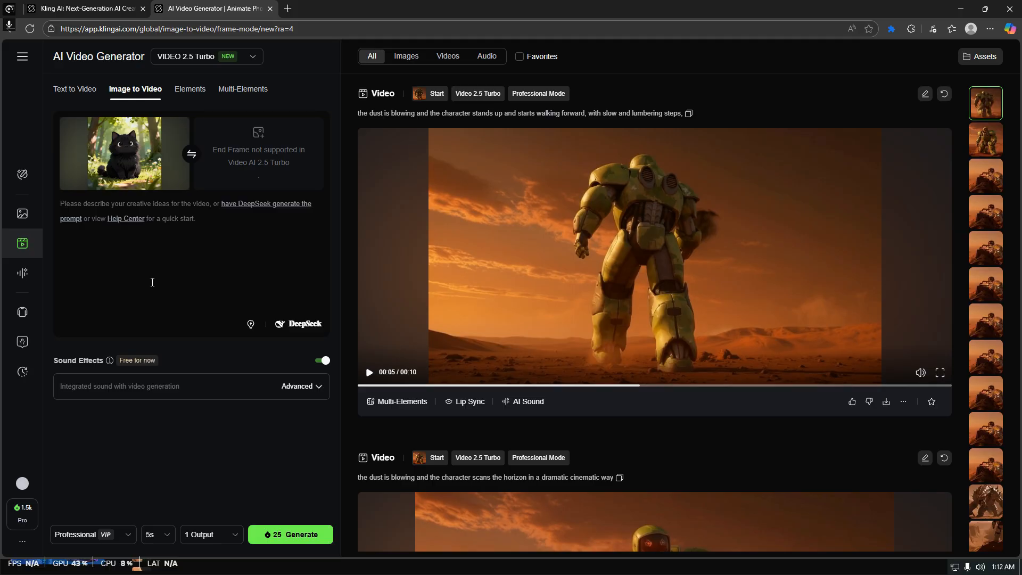
{"action": "type", "text": "the bla"}
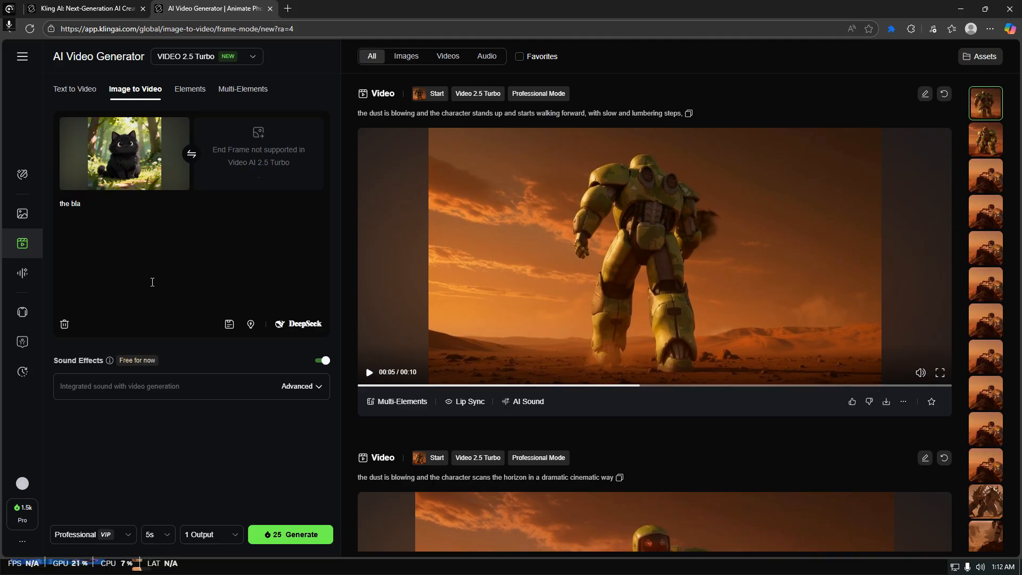
{"action": "type", "text": "ck cat turns around and rolls a"}
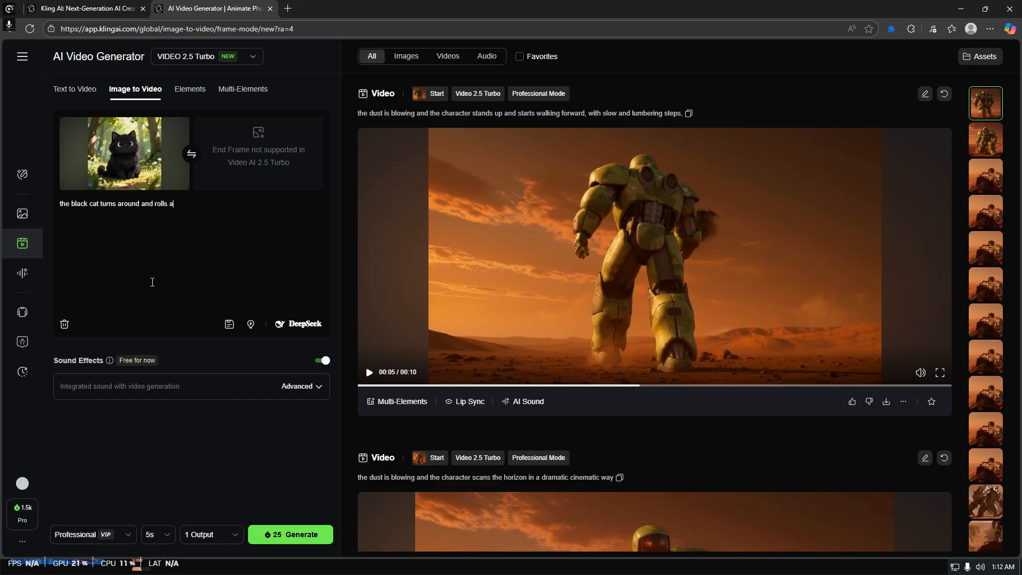
{"action": "type", "text": "nd jumps, and the window"}
{"action": "key", "text": "BackSpace"}
{"action": "key", "text": "BackSpace"}
{"action": "type", "text": "is "}
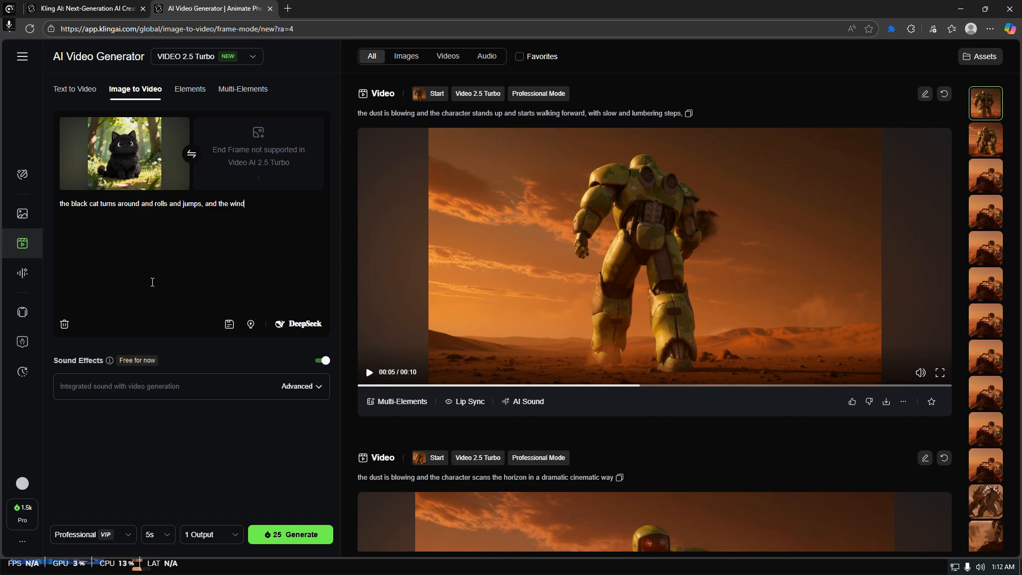
{"action": "type", "text": "blowing the grass"}
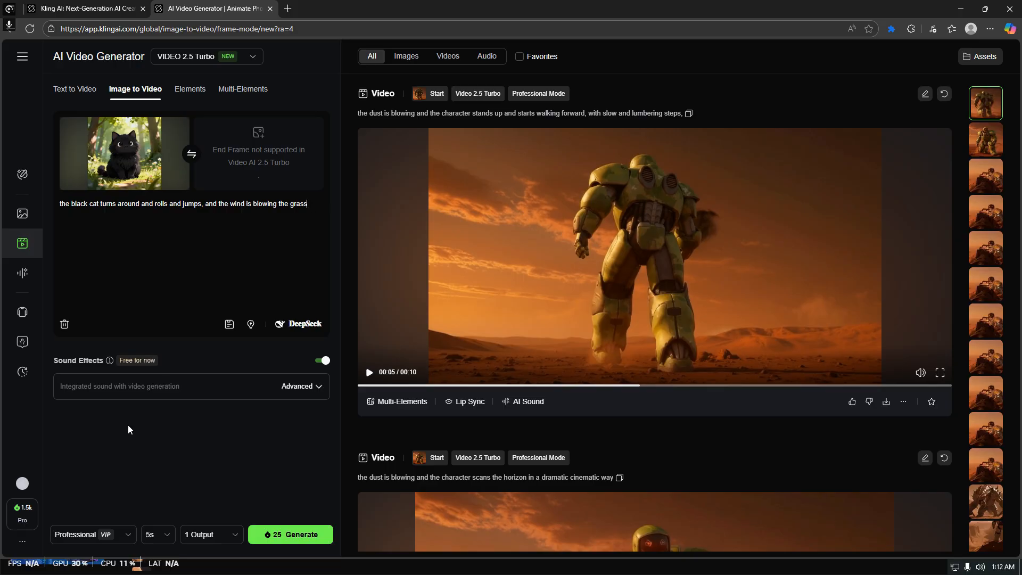
{"action": "left_click", "coordinate": [296, 536]}
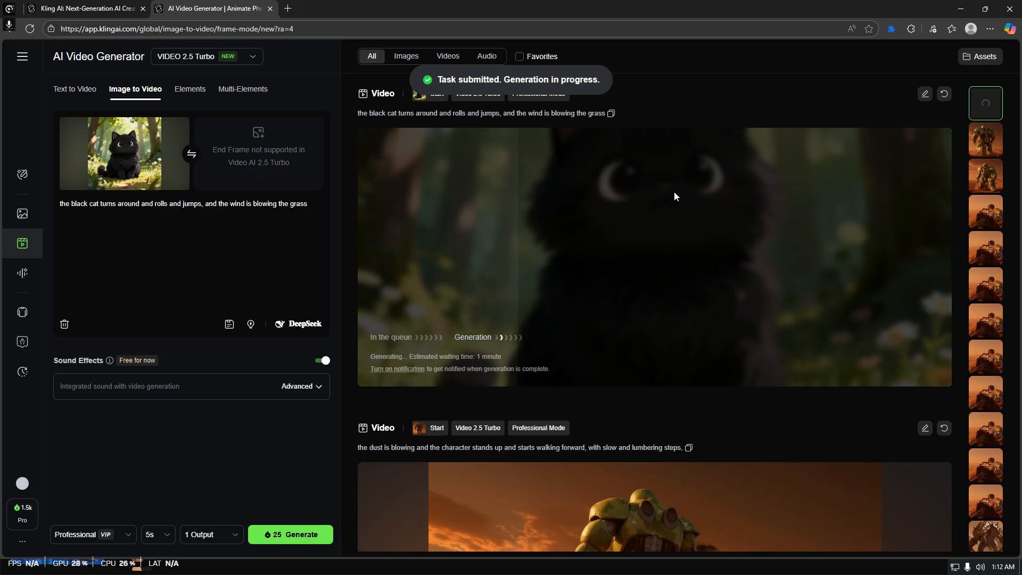
Review the two earlier robot videos, the one walking forward and the one scanning the horizon
{"action": "scroll", "coordinate": [426, 291], "scroll_direction": "down", "scroll_amount": 2}
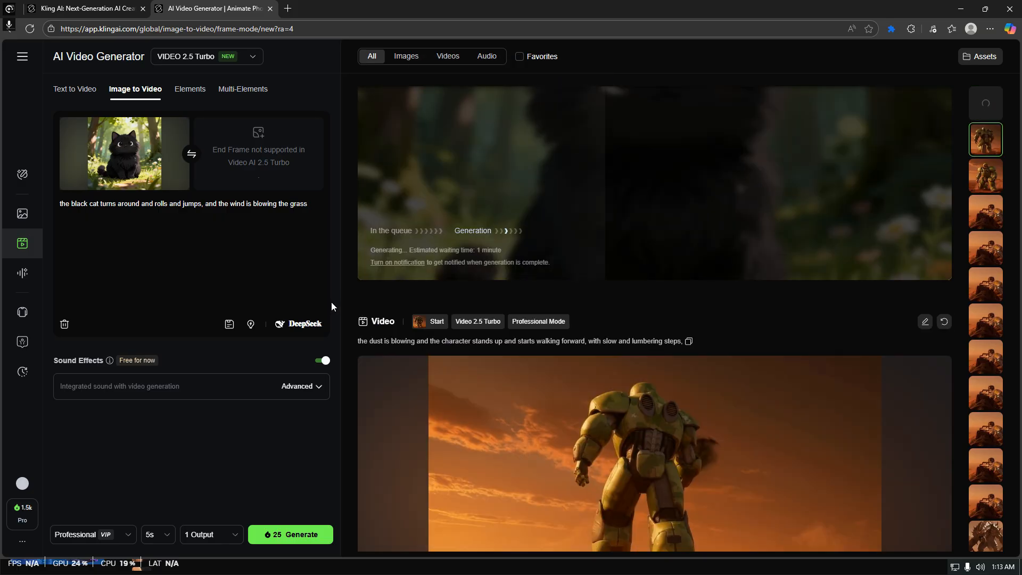
{"action": "scroll", "coordinate": [375, 322], "scroll_direction": "down", "scroll_amount": 2}
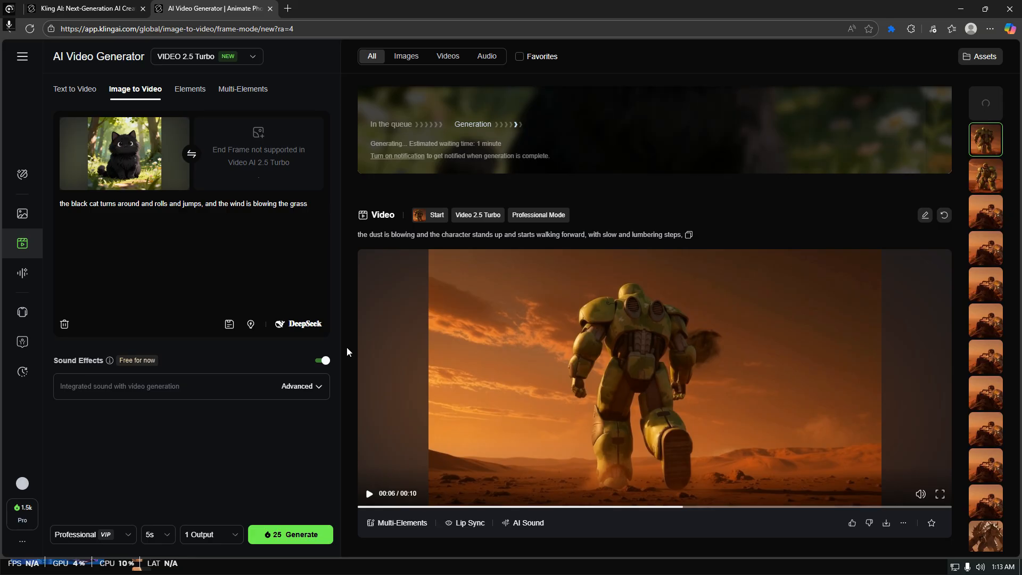
{"action": "left_click", "coordinate": [380, 507]}
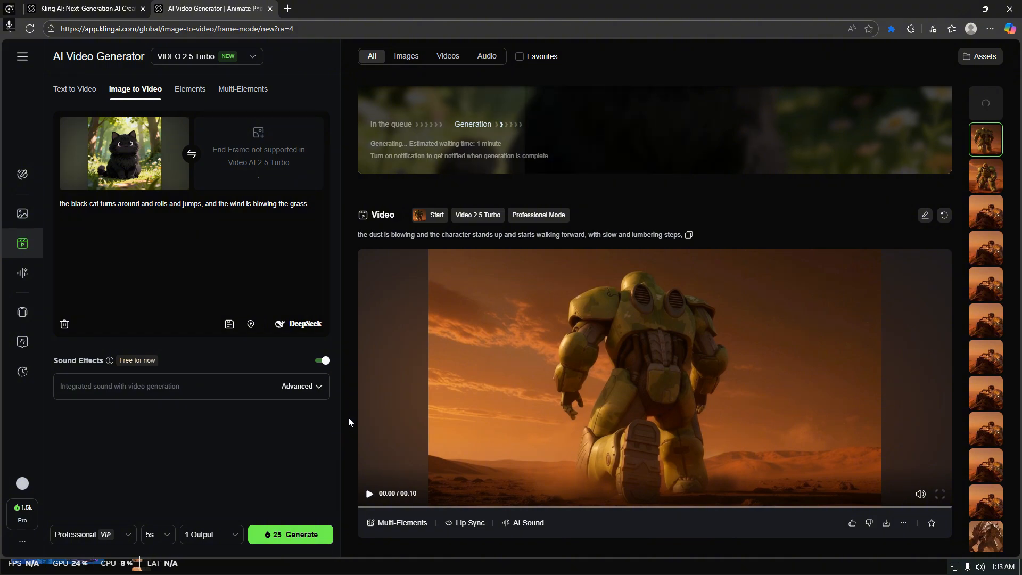
{"action": "left_click", "coordinate": [368, 494]}
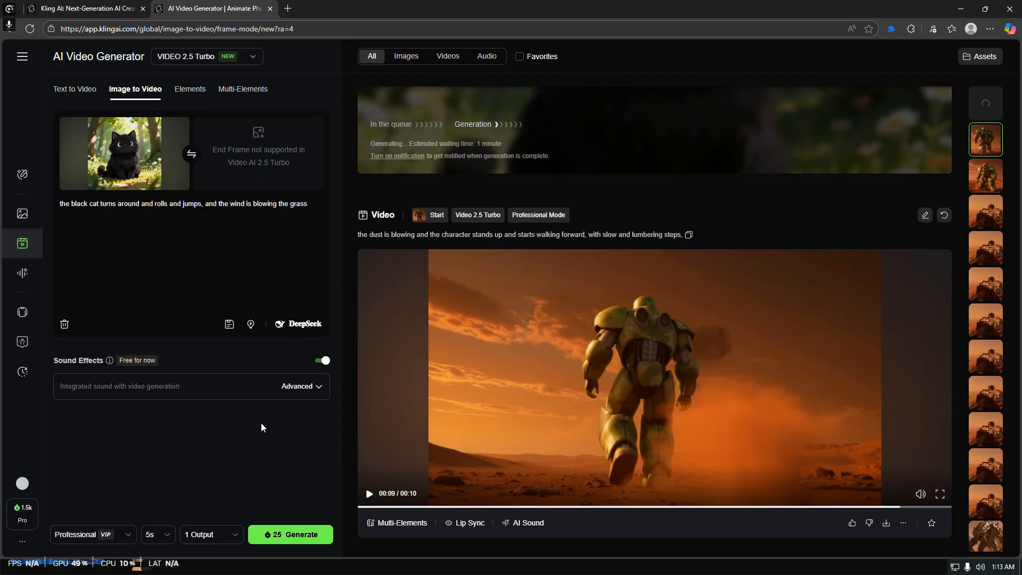
{"action": "left_click", "coordinate": [999, 180]}
{"action": "left_click", "coordinate": [387, 305]}
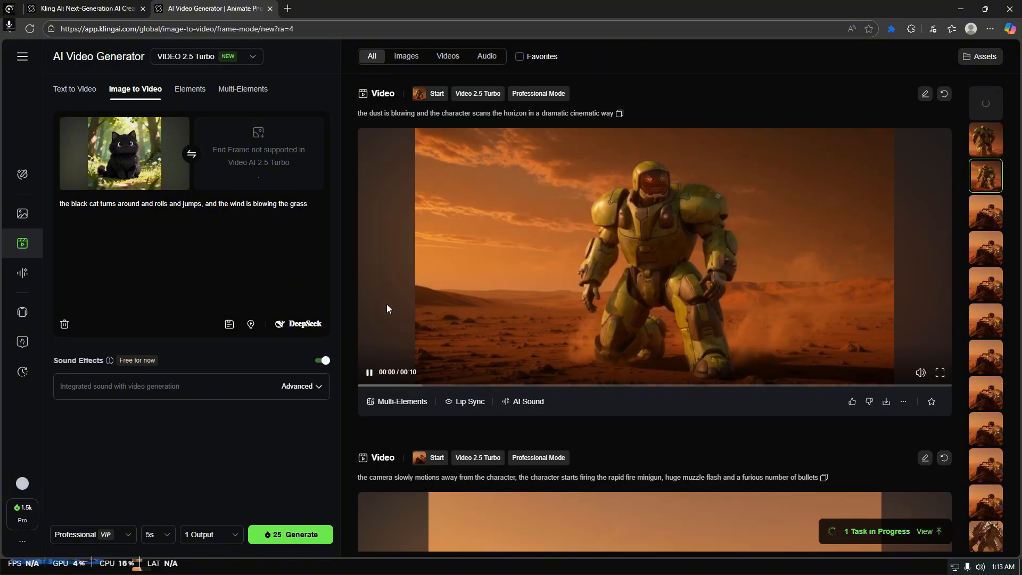
{"action": "left_click", "coordinate": [420, 332]}
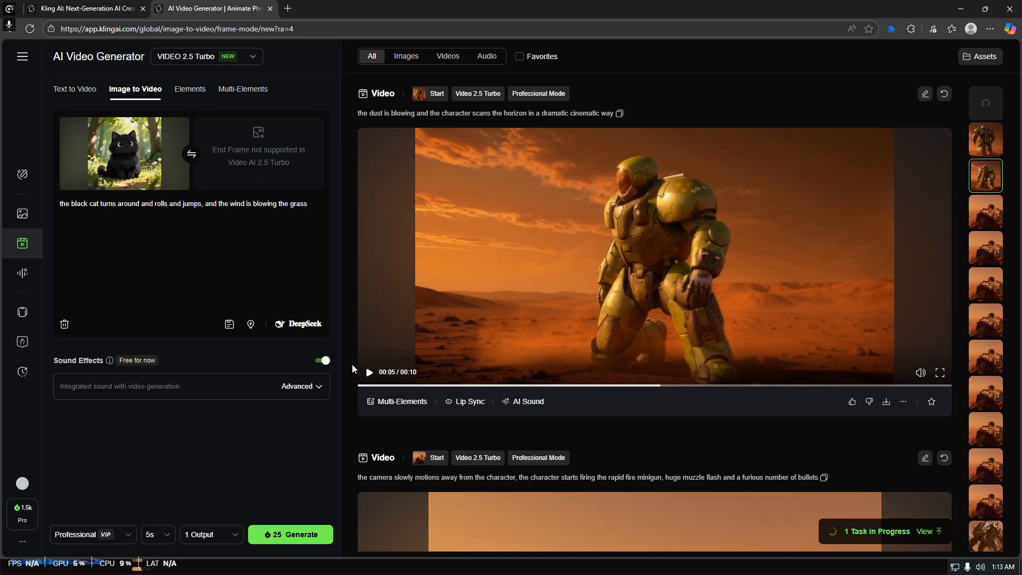
Return to the newly generated black cat video and play it to check the motion
{"action": "scroll", "coordinate": [373, 349], "scroll_direction": "up", "scroll_amount": 10}
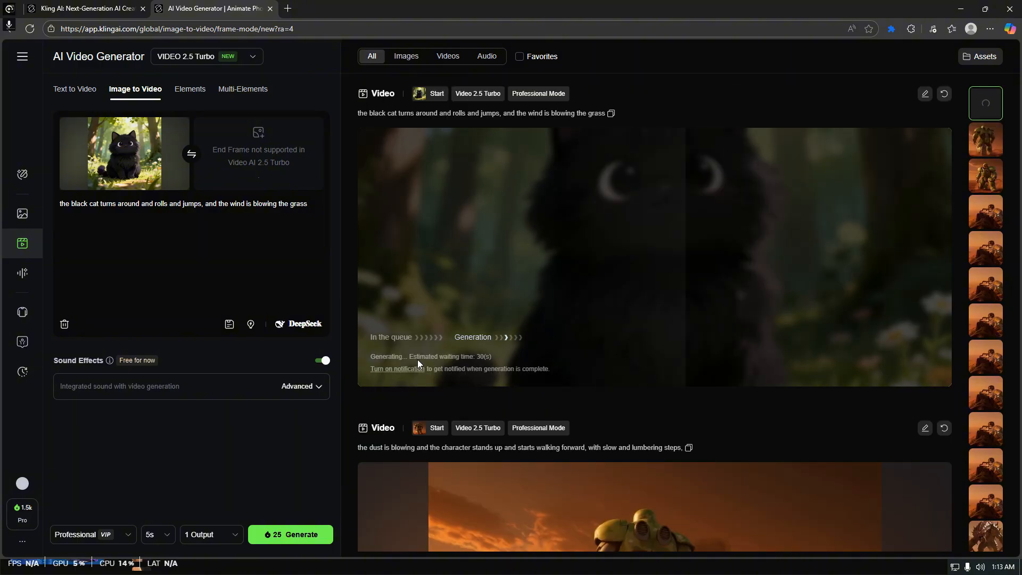
{"action": "mouse_move", "coordinate": [170, 190]}
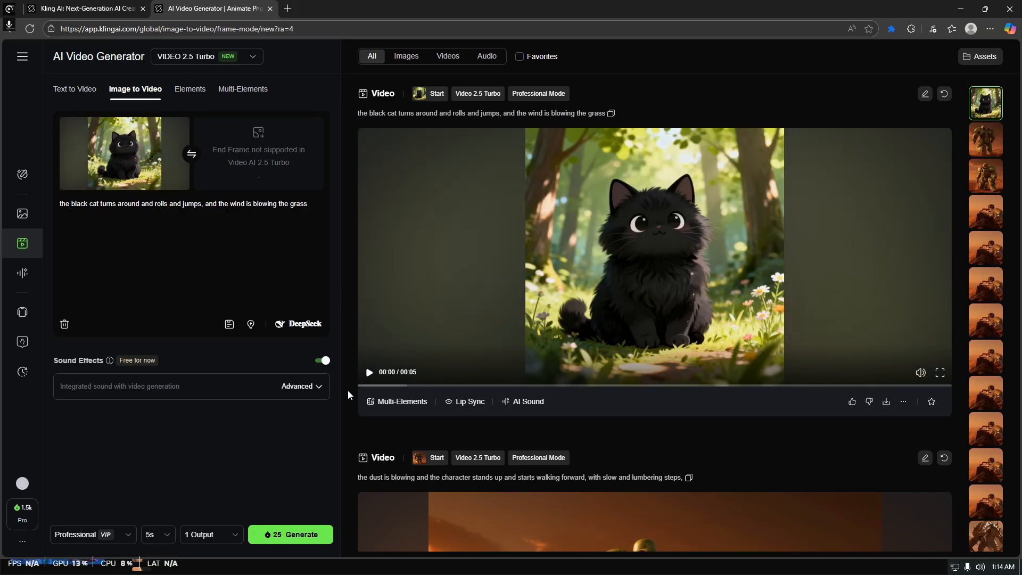
{"action": "left_click", "coordinate": [367, 374]}
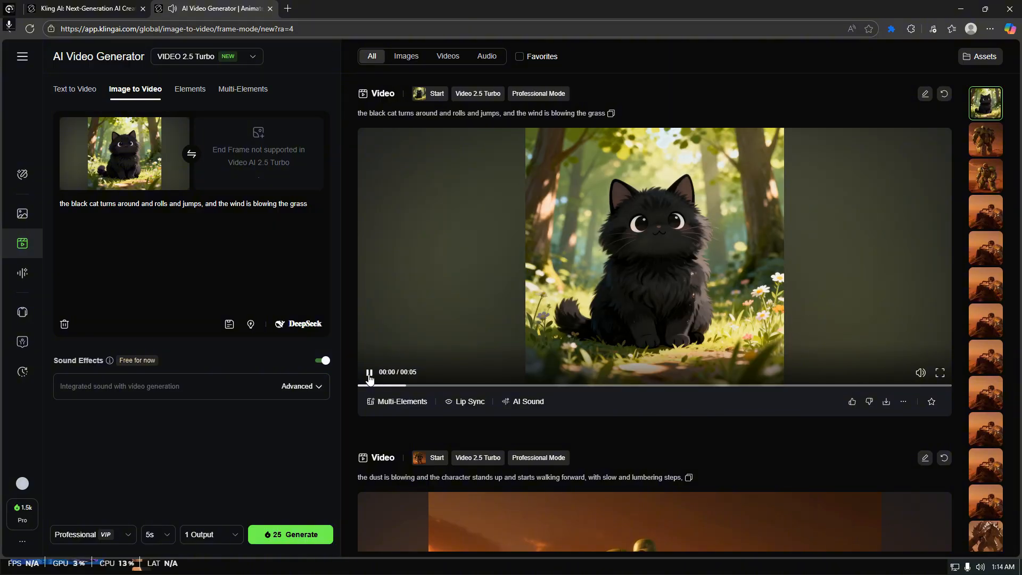
{"action": "left_click", "coordinate": [369, 372]}
{"action": "mouse_move", "coordinate": [150, 152]}
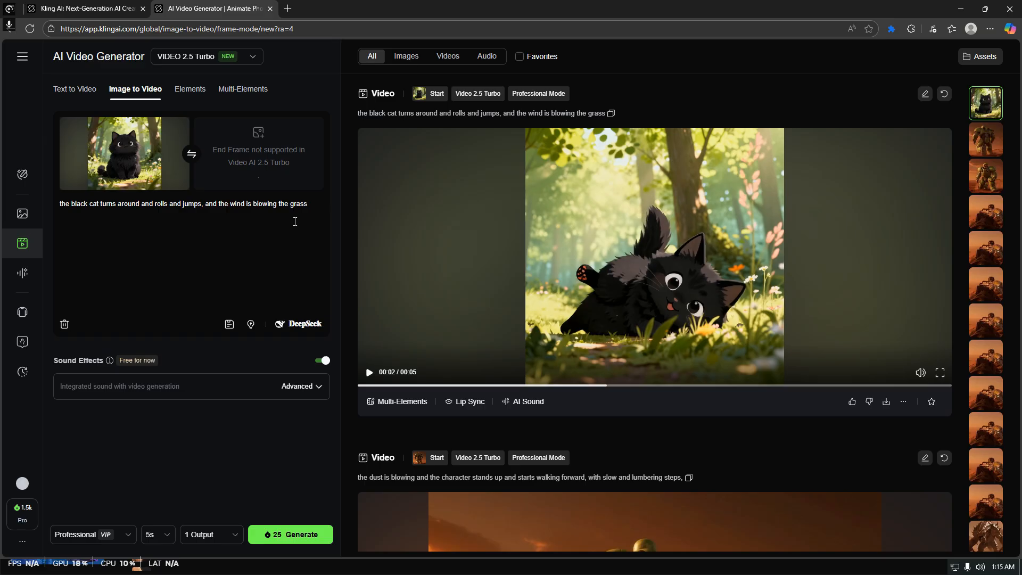
Generate a video with the prompt "the cat sits and purrs and looks happy while the camera zooms away to reveal the wider landscape"
{"action": "key", "text": "ctrl+a"}
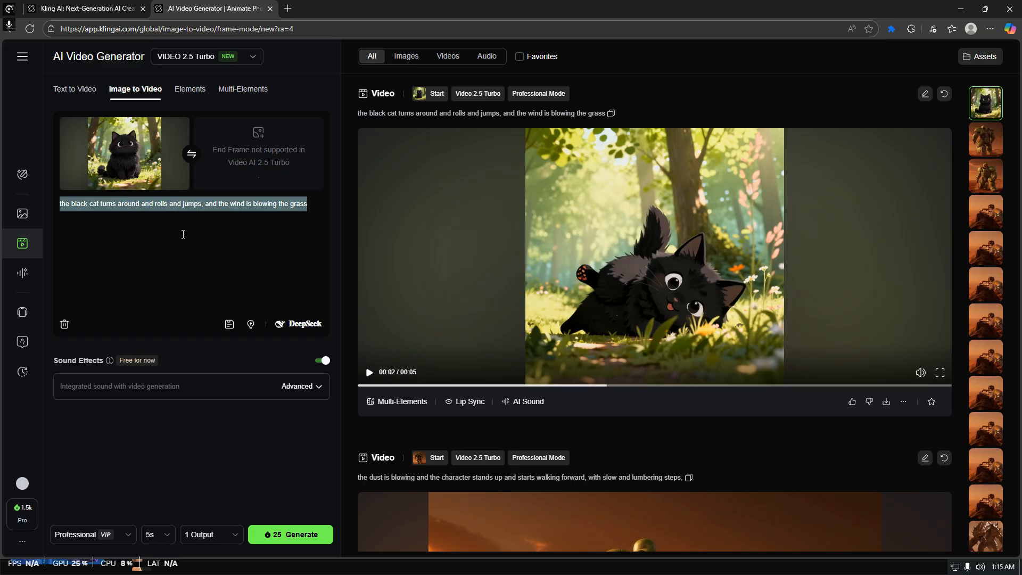
{"action": "key", "text": "BackSpace"}
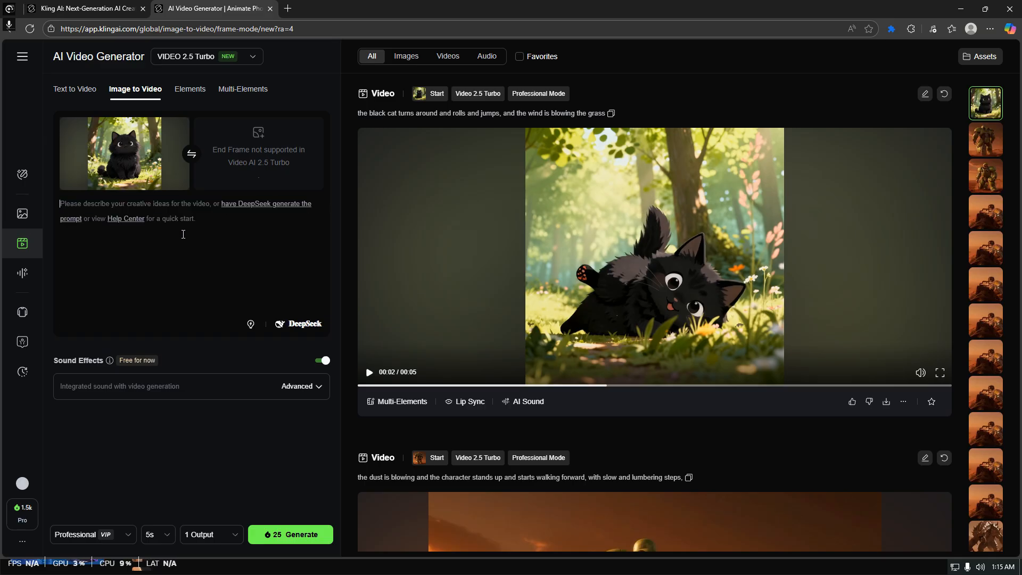
{"action": "type", "text": "the"}
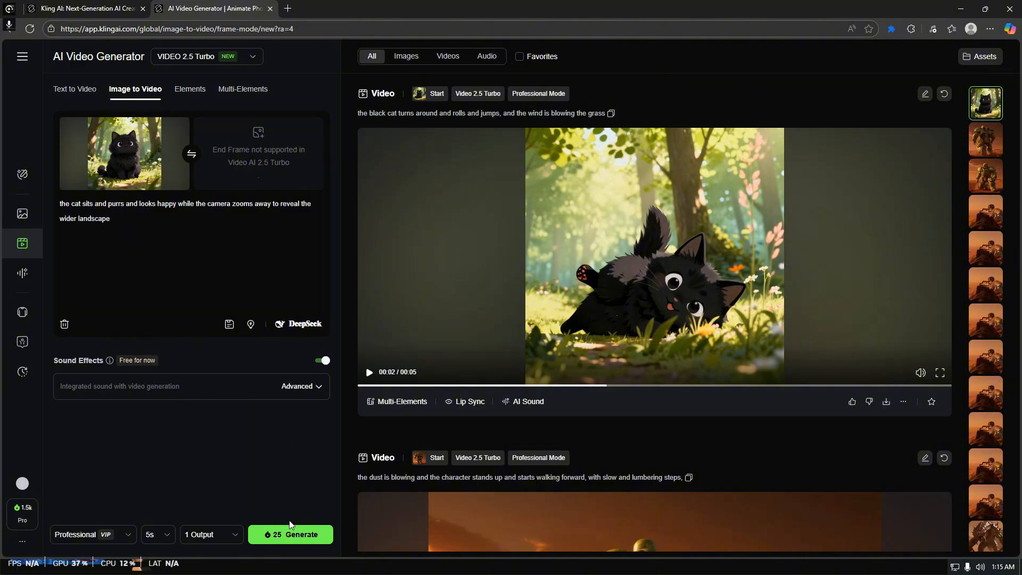
{"action": "left_click", "coordinate": [316, 536]}
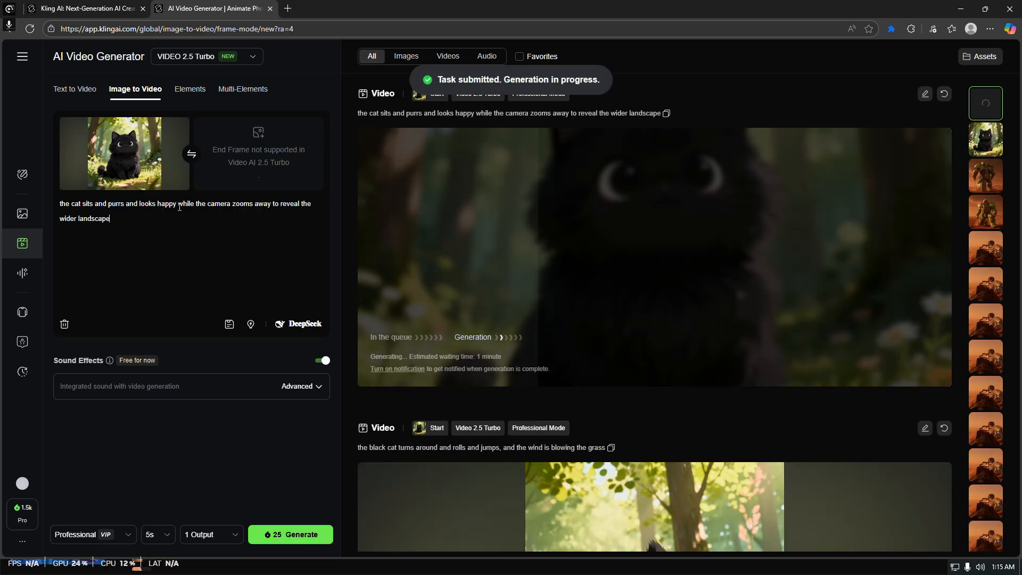
Replace the camera clause with a puppy and generate a video from "the cat sits and purrs and looks happy, a cute puppy enters the scene"
{"action": "left_click_drag", "start_coordinate": [178, 204], "coordinate": [194, 250]}
{"action": "key", "text": "BackSpace"}
{"action": "key", "text": "BackSpace"}
{"action": "type", "text": ", "}
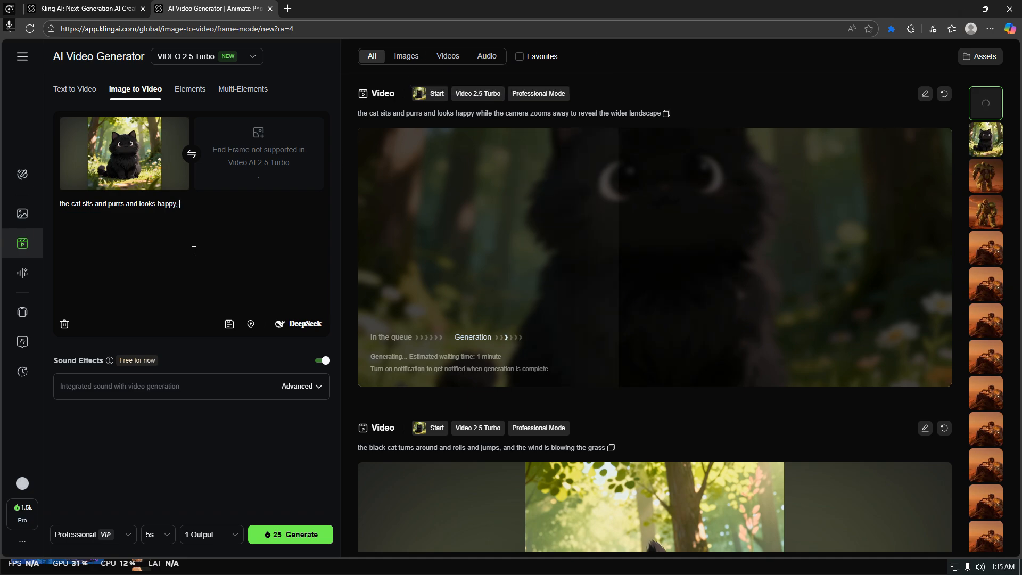
{"action": "type", "text": "a cute puppy enders the"}
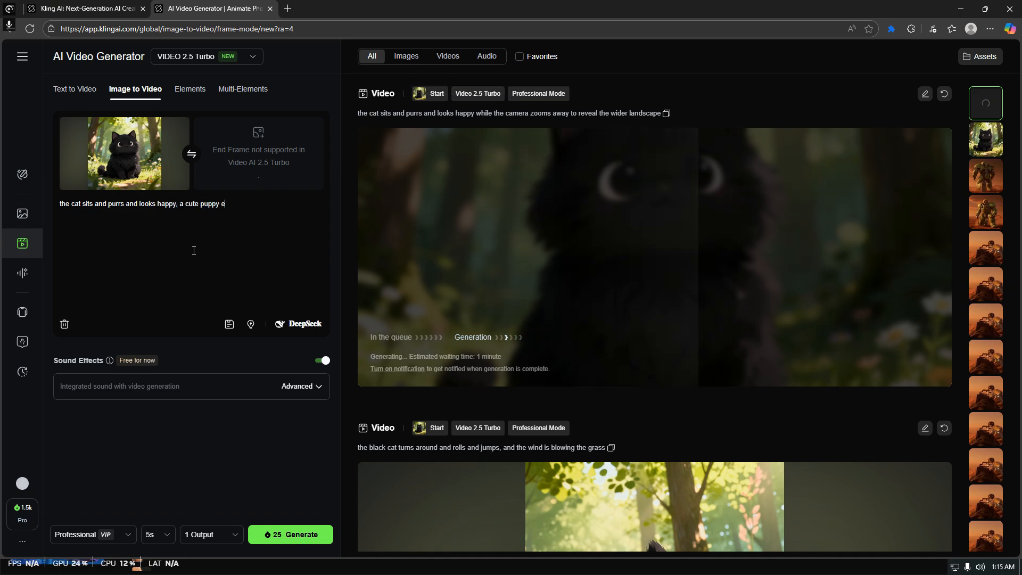
{"action": "key", "text": "BackSpace"}
{"action": "key", "text": "BackSpace"}
{"action": "key", "text": "BackSpace"}
{"action": "key", "text": "BackSpace"}
{"action": "key", "text": "BackSpace"}
{"action": "key", "text": "BackSpace"}
{"action": "key", "text": "BackSpace"}
{"action": "key", "text": "BackSpace"}
{"action": "type", "text": "tere"}
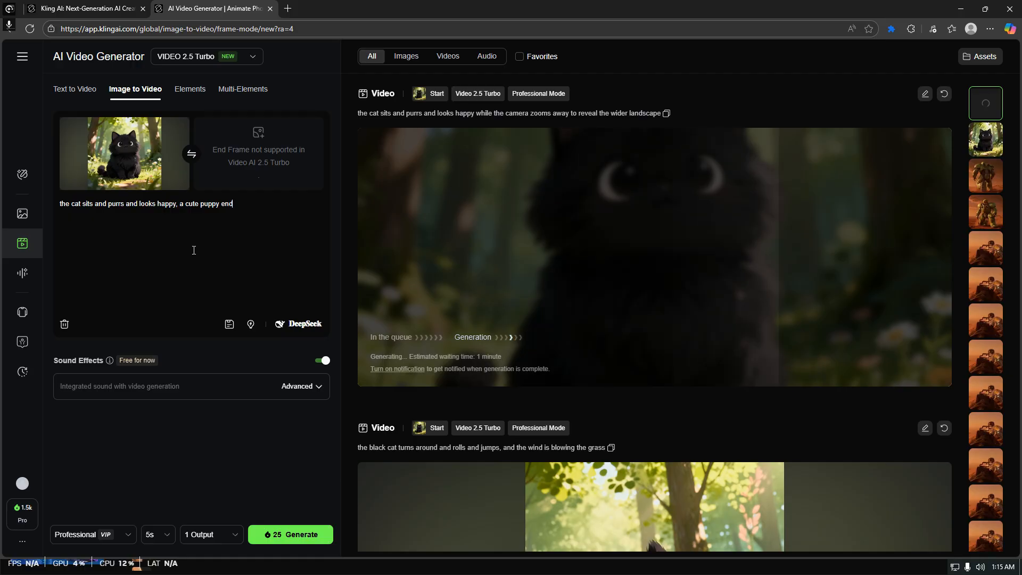
{"action": "type", "text": " the"}
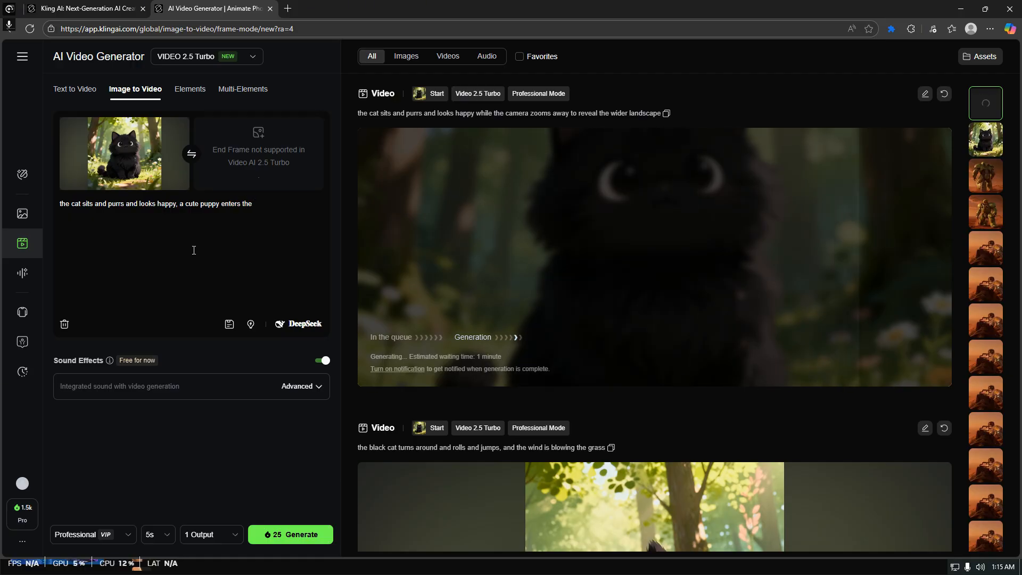
{"action": "type", "text": " scene"}
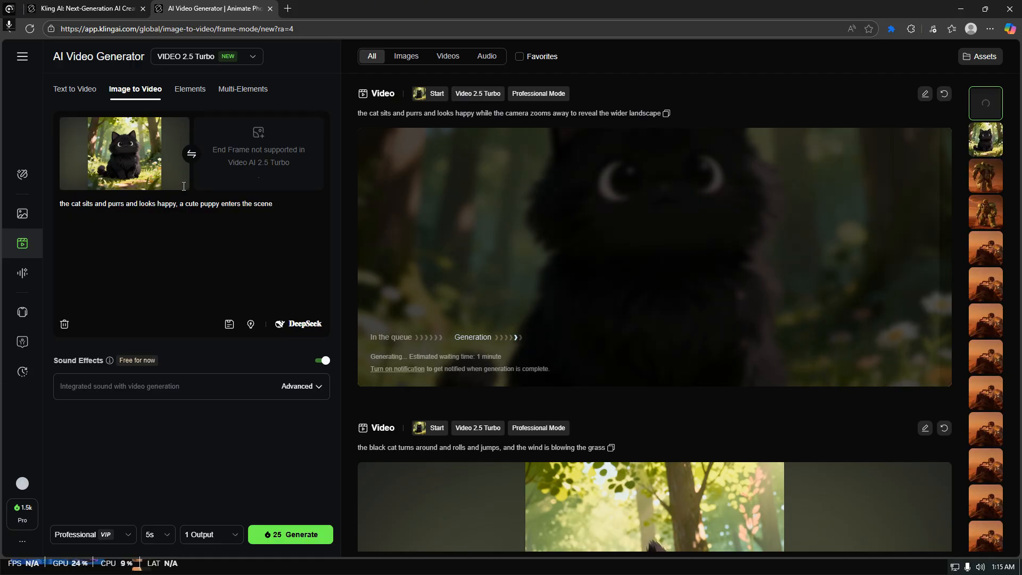
{"action": "left_click", "coordinate": [292, 534]}
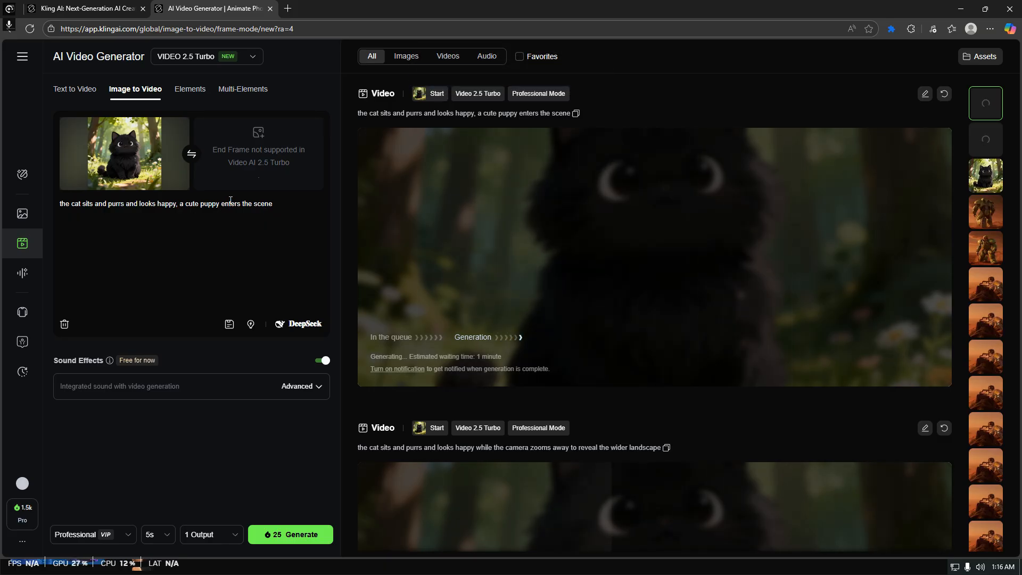
Generate a text-to-video clip with the prompt "a super kitty fly's through the sky", accepting the spelling suggestion for the verb
{"action": "left_click", "coordinate": [74, 92]}
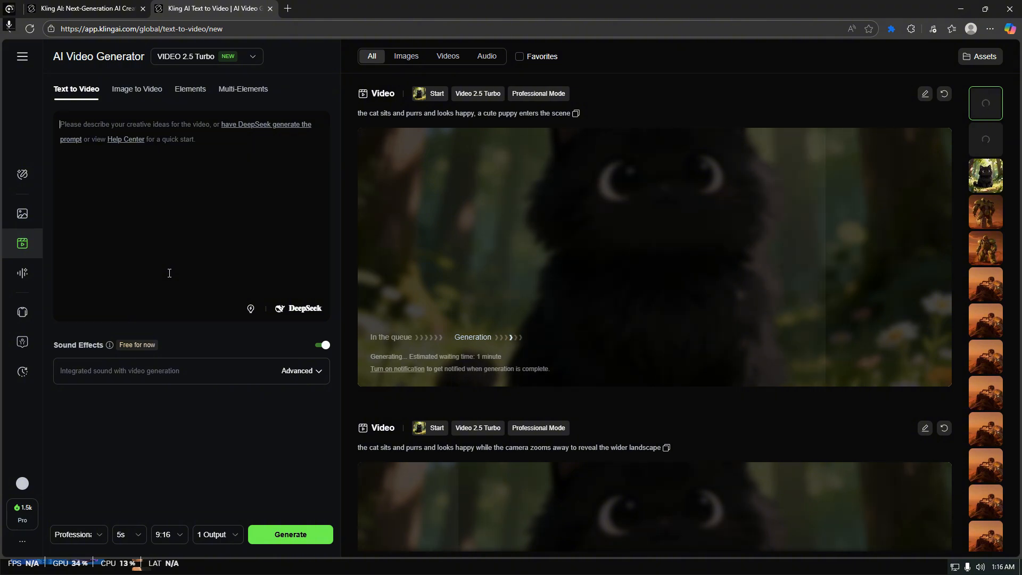
{"action": "type", "text": "a"}
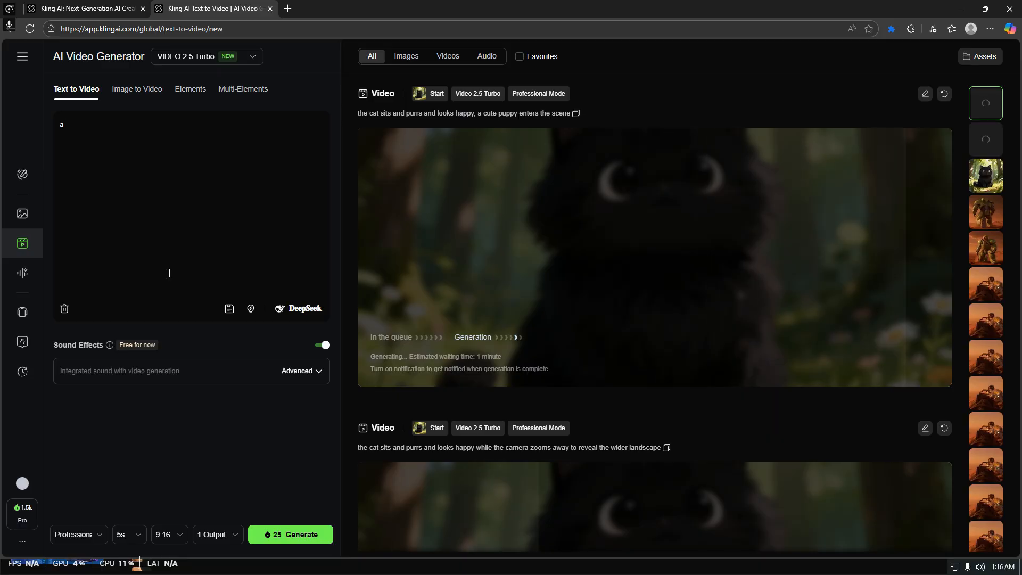
{"action": "type", "text": " super kitty fli"}
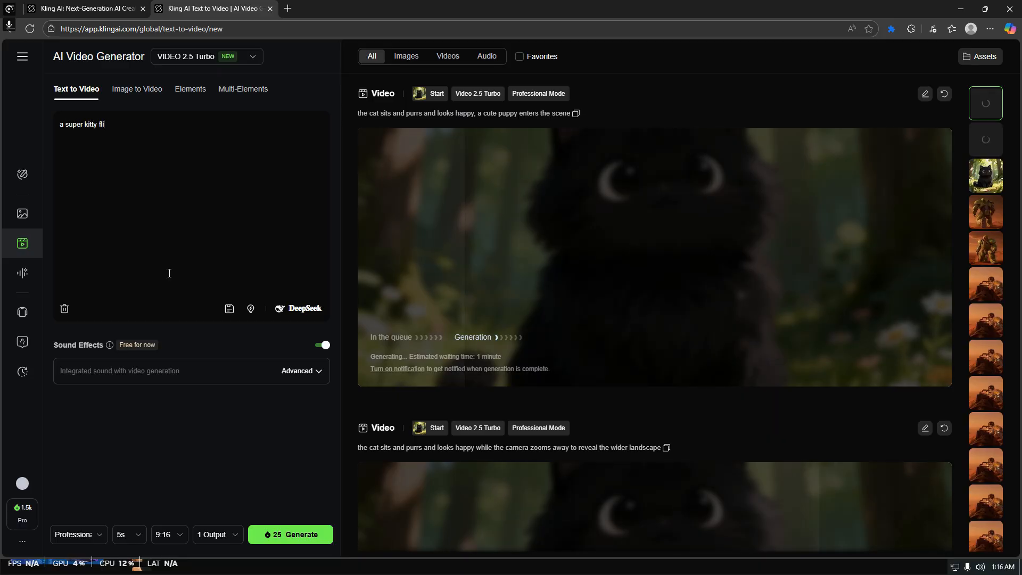
{"action": "key", "text": "BackSpace"}
{"action": "type", "text": "y"}
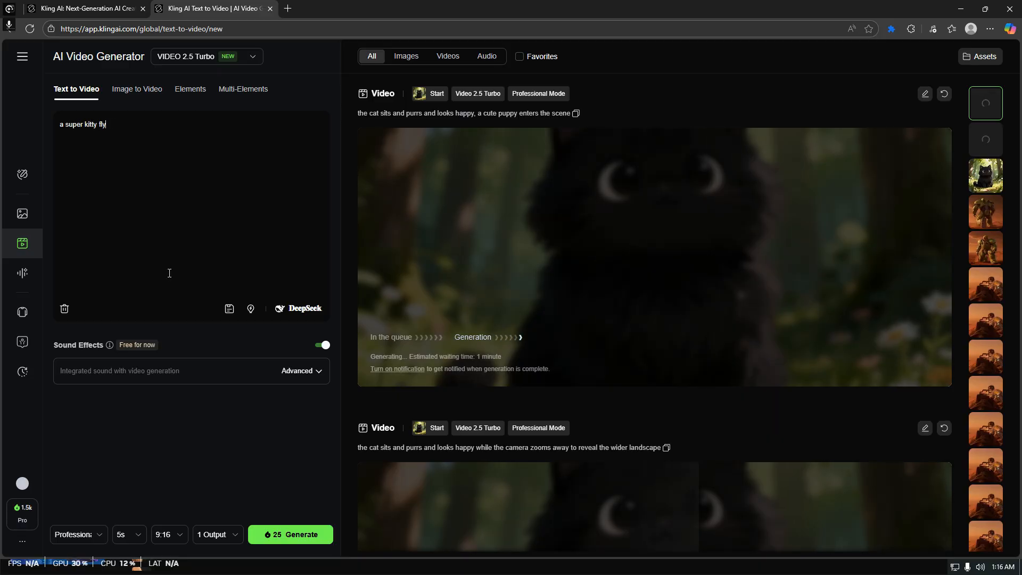
{"action": "type", "text": "s through the sky"}
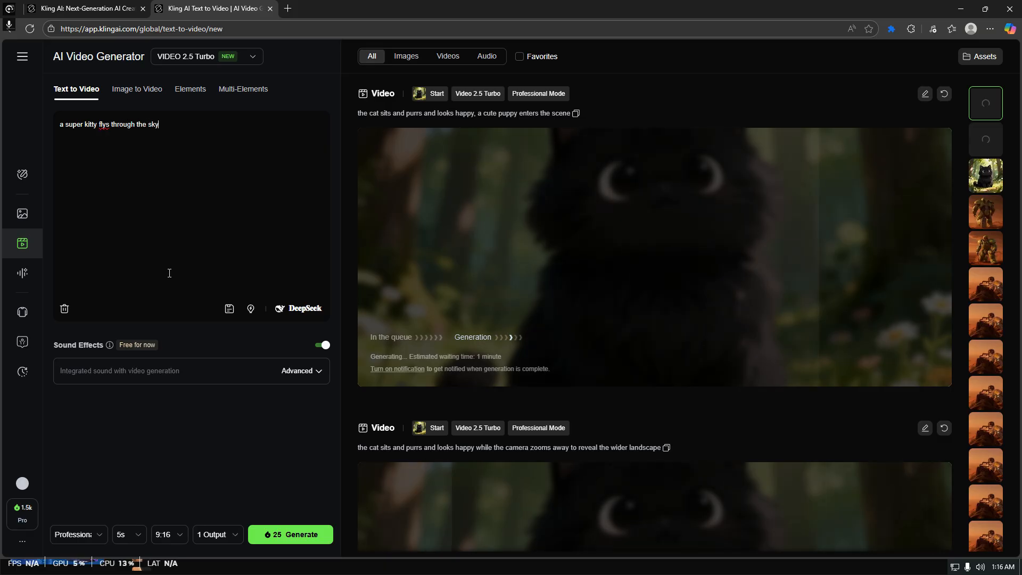
{"action": "right_click", "coordinate": [102, 132]}
{"action": "left_click", "coordinate": [160, 142]}
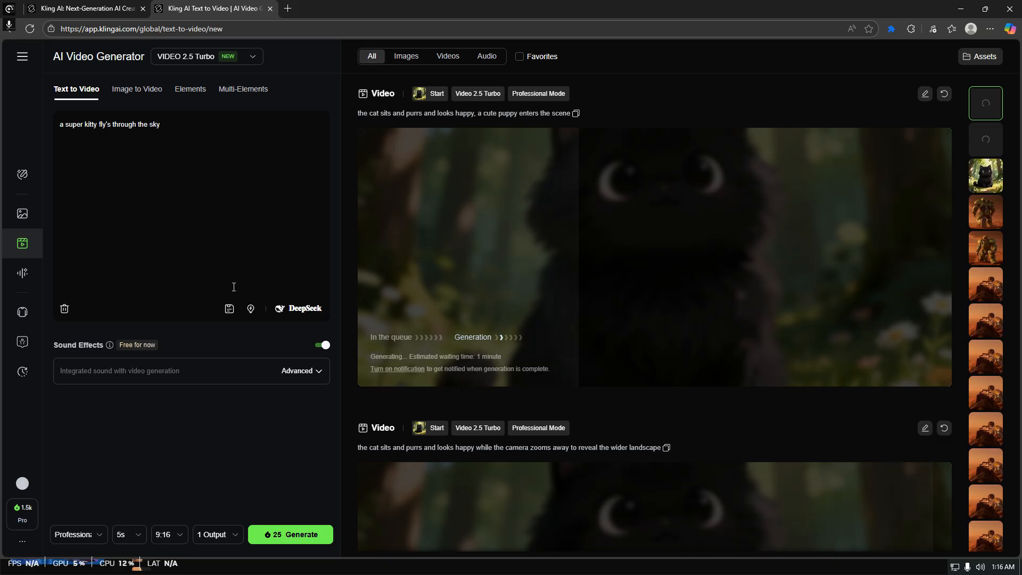
{"action": "left_click", "coordinate": [287, 541]}
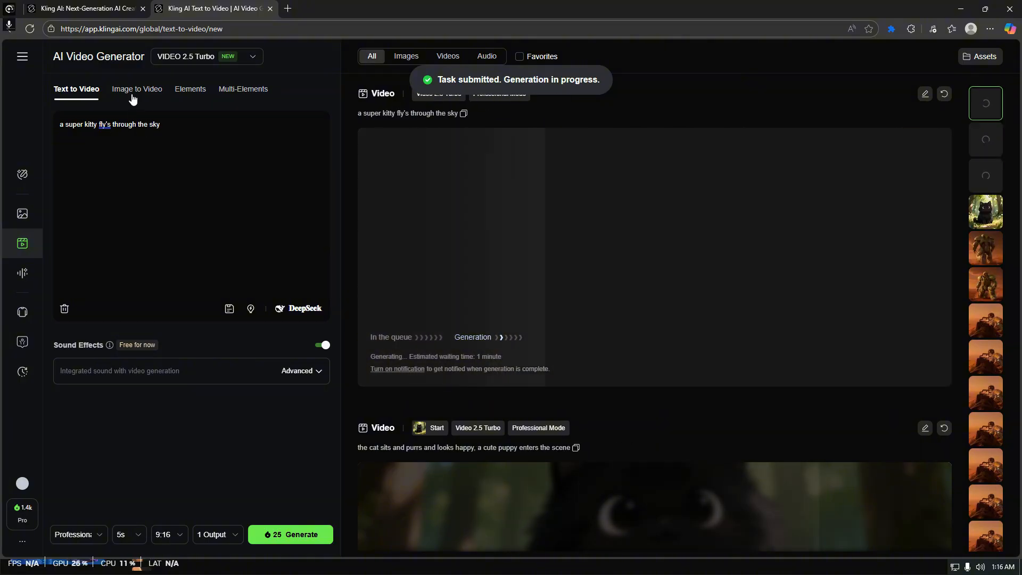
Return to image-to-video generation and frame the cat start image with a screen capture selection
{"action": "left_click", "coordinate": [132, 95]}
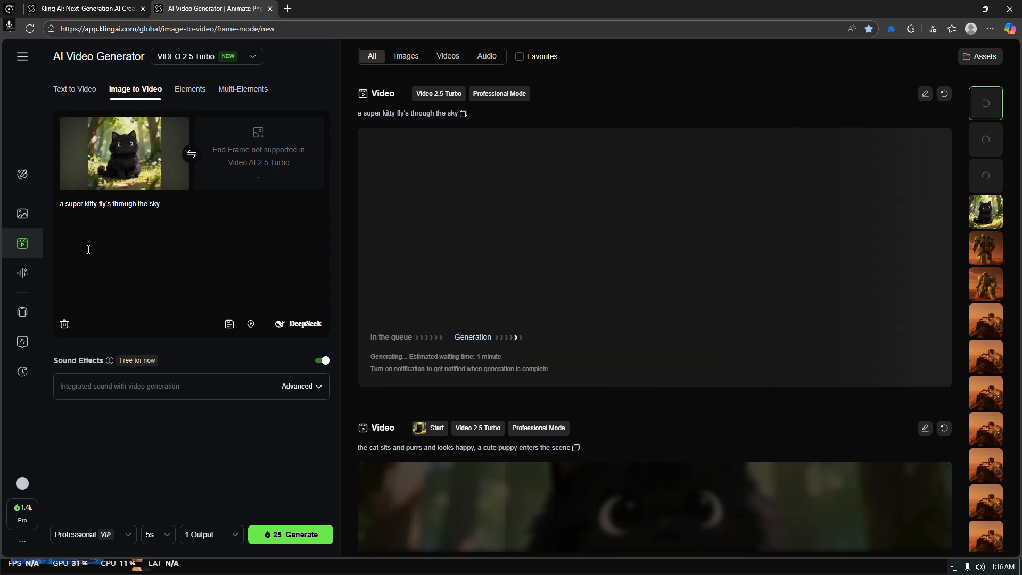
{"action": "key", "text": "Print"}
{"action": "left_click_drag", "start_coordinate": [113, 158], "coordinate": [192, 195]}
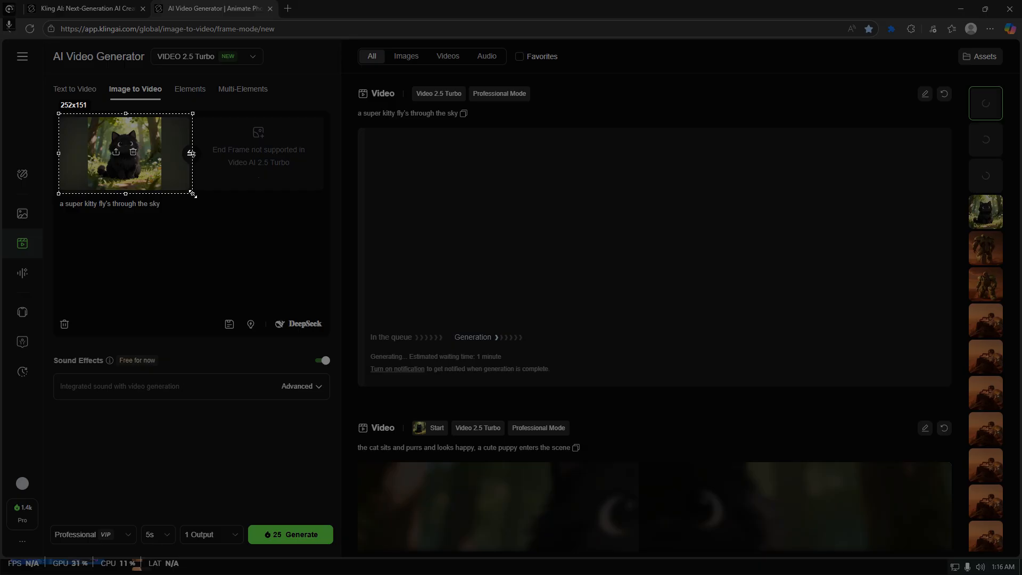
{"action": "left_click_drag", "start_coordinate": [192, 195], "coordinate": [128, 291]}
{"action": "mouse_move", "coordinate": [123, 156]}
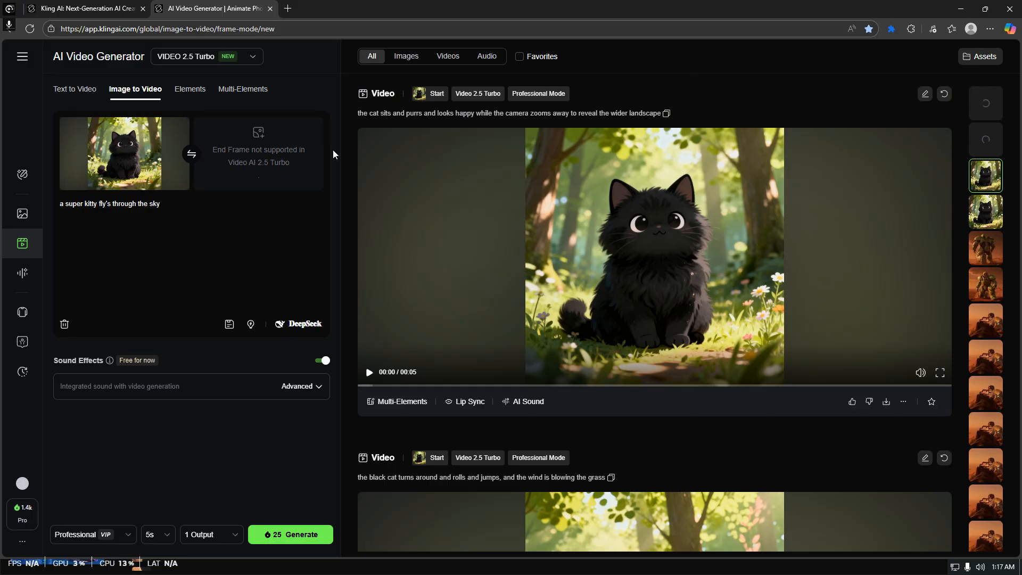
Play the camera zoom-out cat video, toggle its sound, and open the video with the puppy prompt
{"action": "left_click", "coordinate": [362, 384]}
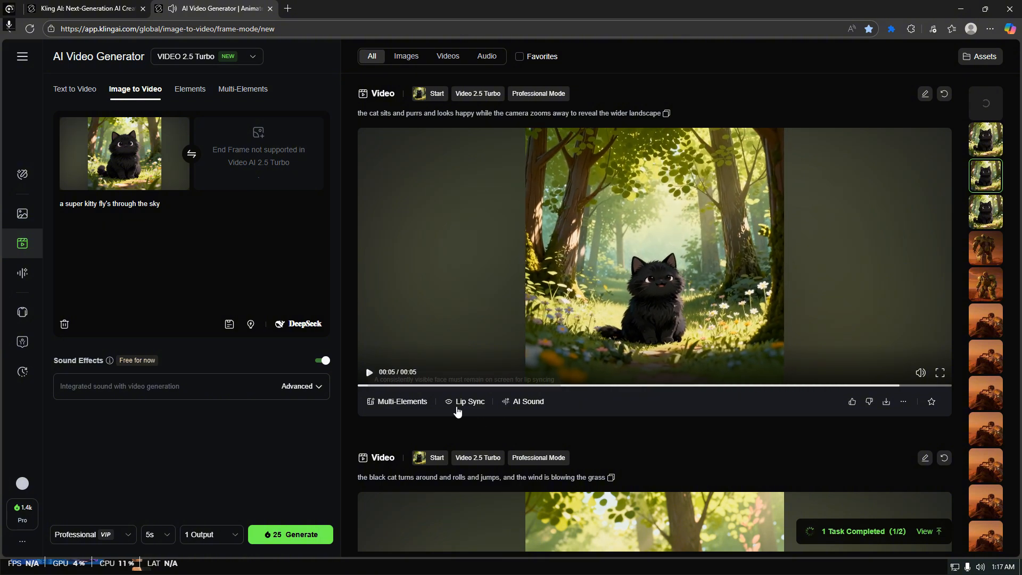
{"action": "left_click", "coordinate": [920, 372]}
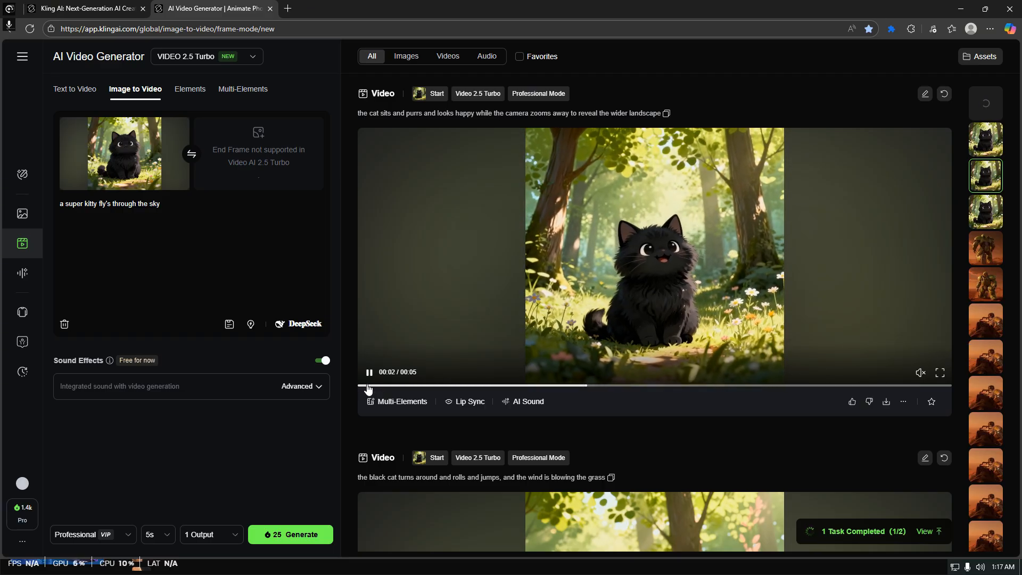
{"action": "left_click", "coordinate": [983, 145]}
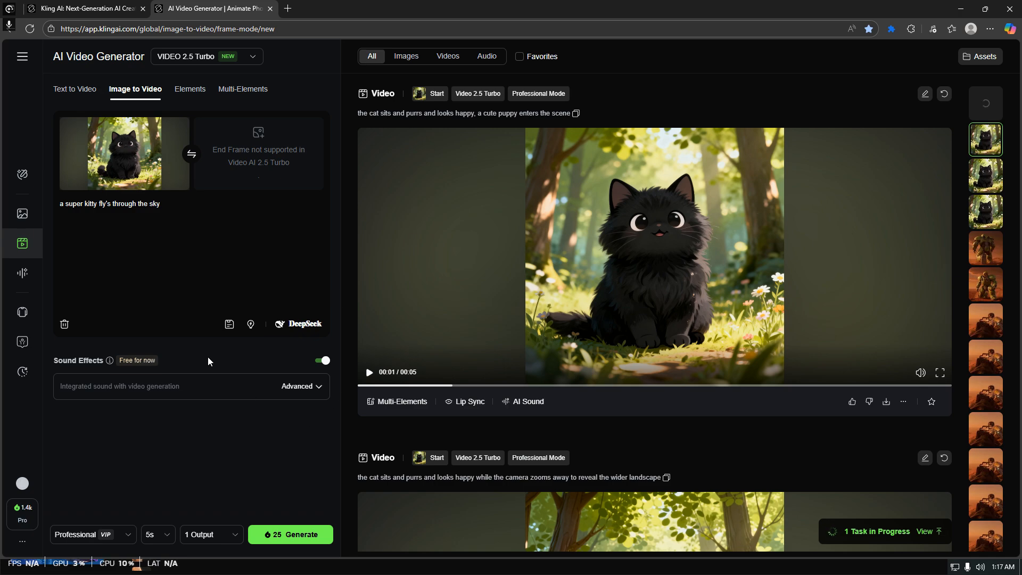
Open the AI Sound Effects Generator and compare its Video to Audio and Text to Audio modes
{"action": "left_click", "coordinate": [22, 273]}
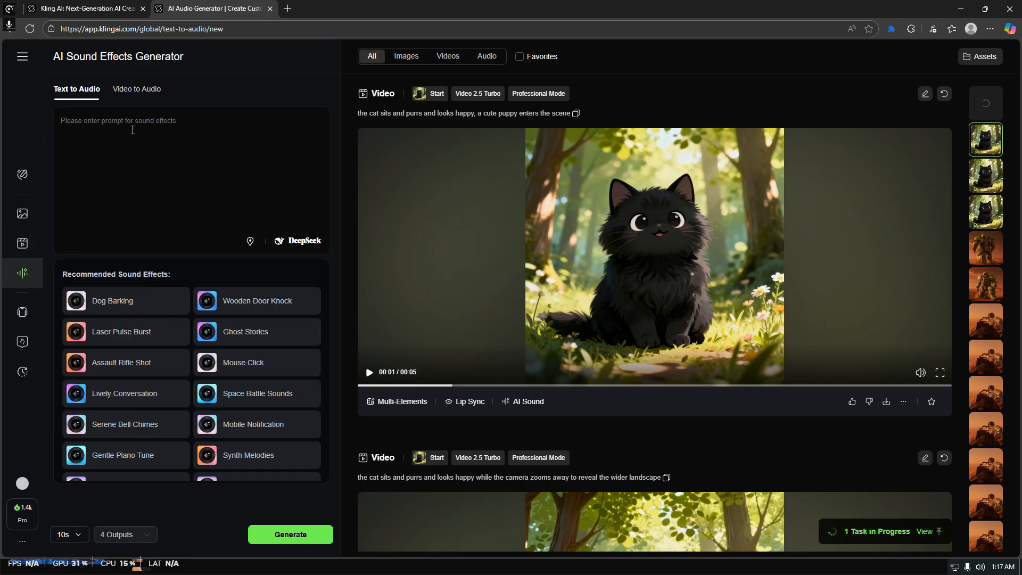
{"action": "left_click", "coordinate": [120, 92]}
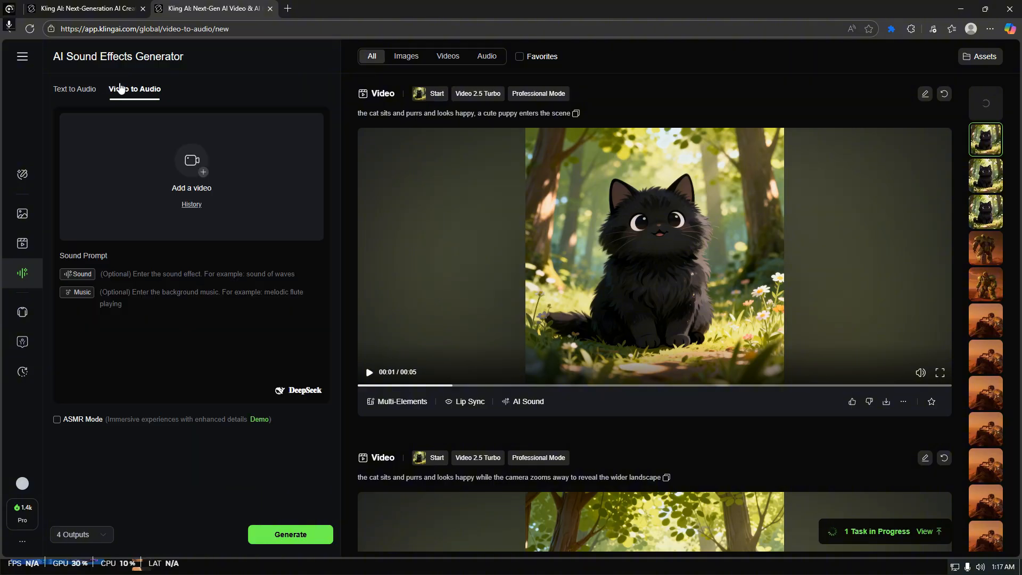
{"action": "left_click", "coordinate": [79, 94]}
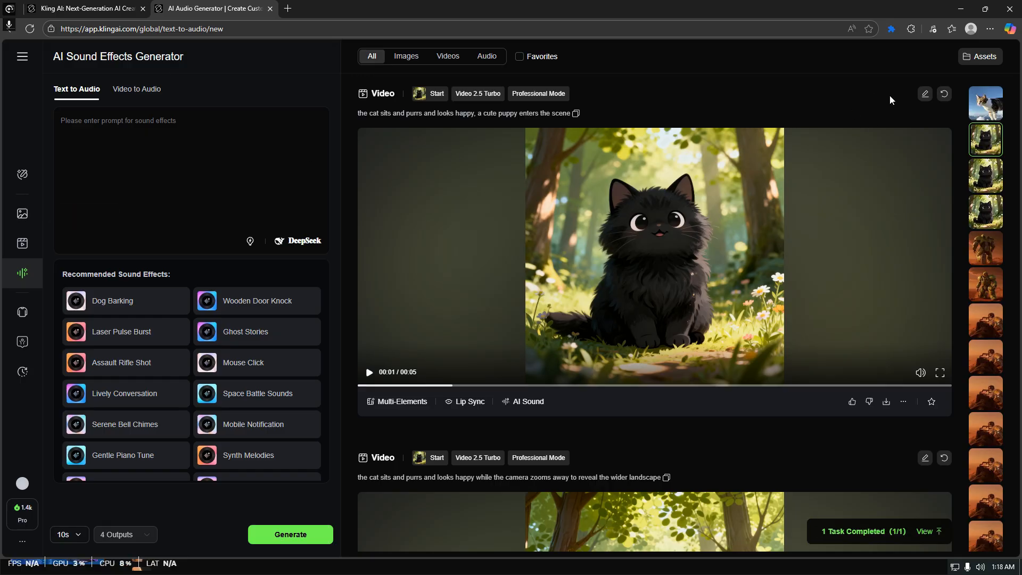
Open the finished super kitty video and browse the effects gallery around the Earth Zoom In effect
{"action": "left_click", "coordinate": [975, 111]}
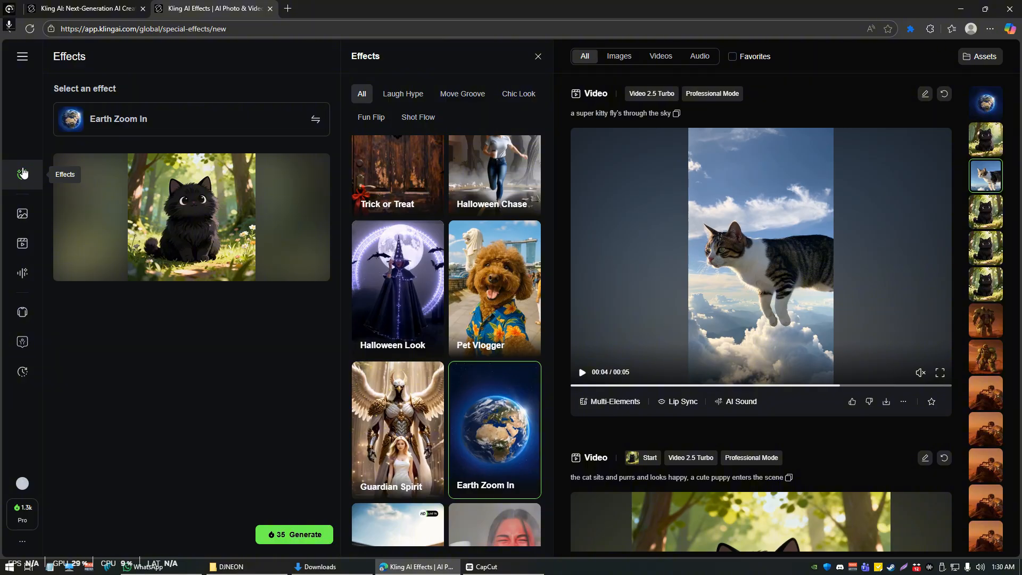
{"action": "scroll", "coordinate": [464, 364], "scroll_direction": "up", "scroll_amount": 2}
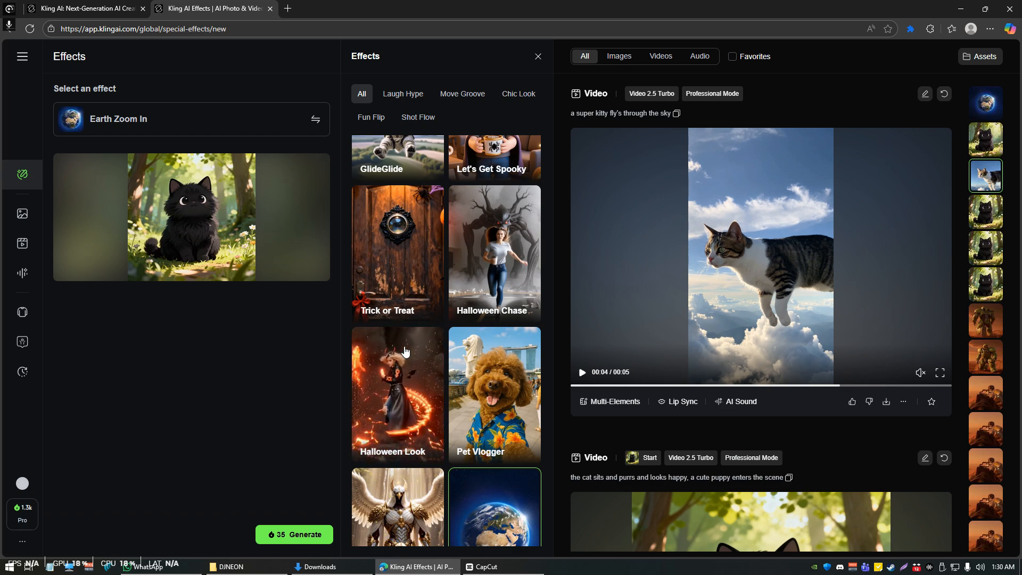
{"action": "scroll", "coordinate": [372, 345], "scroll_direction": "down", "scroll_amount": 1}
{"action": "mouse_move", "coordinate": [183, 230]}
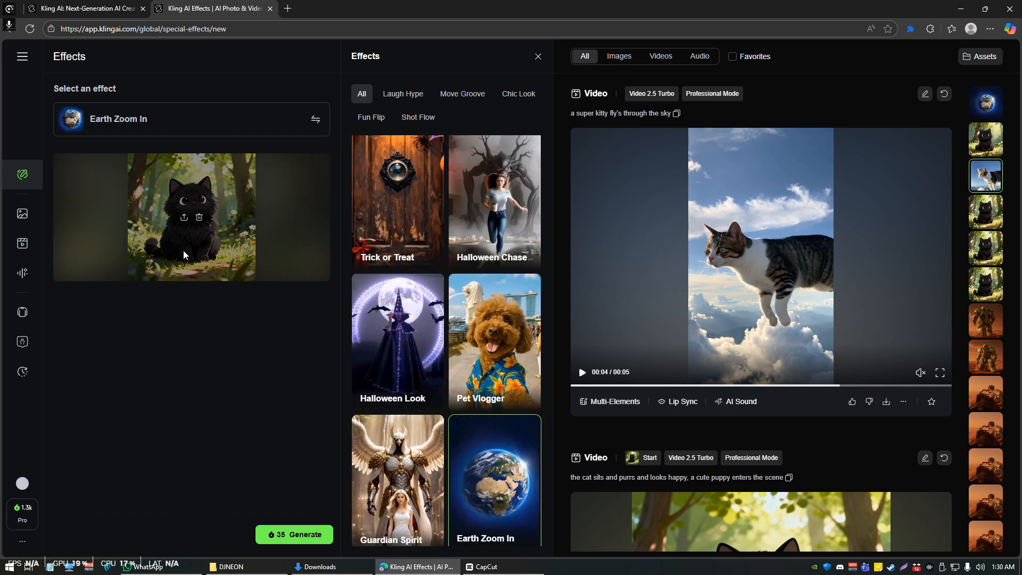
{"action": "scroll", "coordinate": [494, 445], "scroll_direction": "down", "scroll_amount": 2}
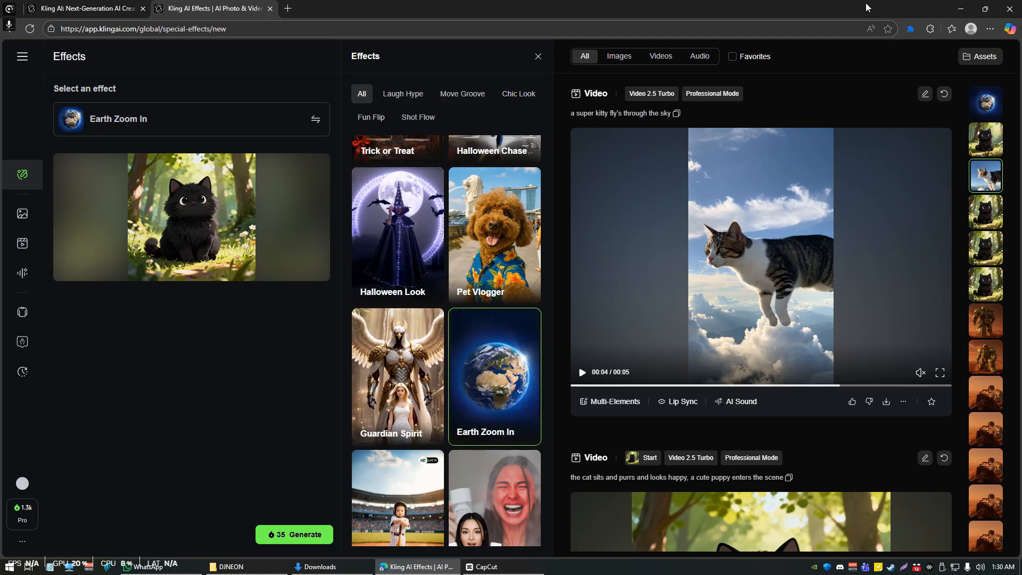
Play the generated Earth Zoom In cat video, view it full screen, and replay its zoom into the forest
{"action": "left_click", "coordinate": [986, 101]}
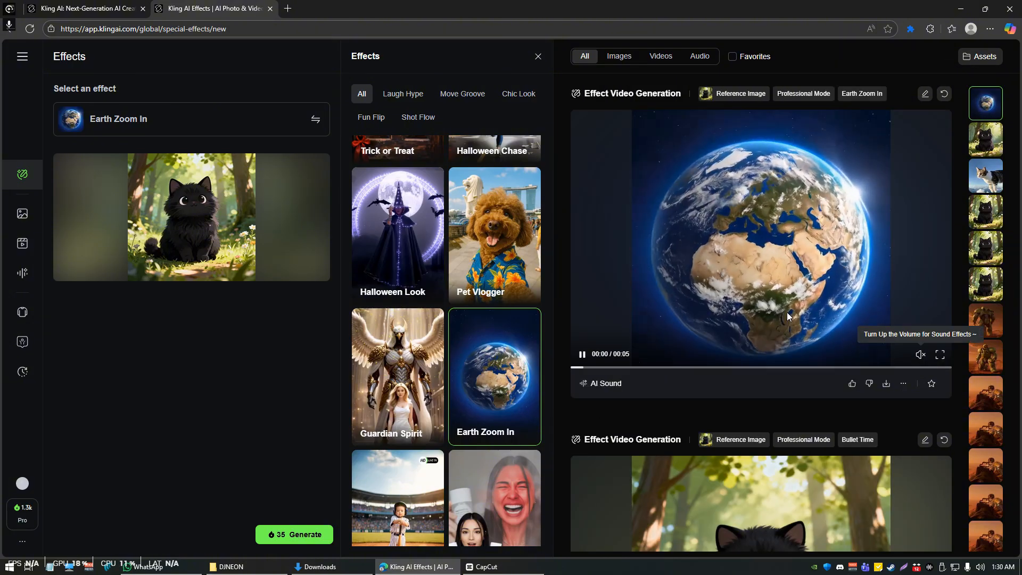
{"action": "left_click", "coordinate": [787, 312]}
{"action": "left_click", "coordinate": [940, 354]}
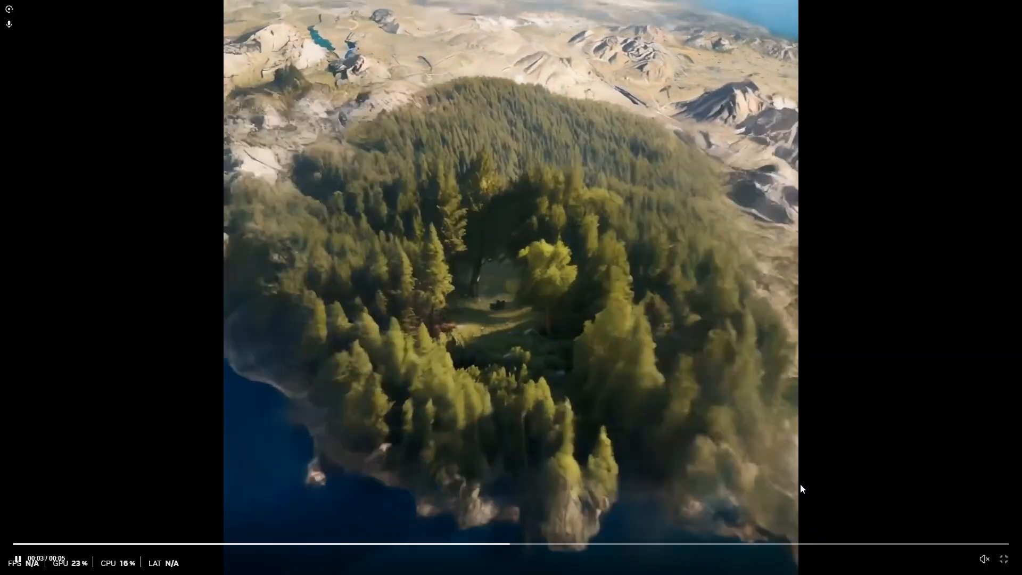
{"action": "key", "text": "Escape"}
{"action": "key", "text": "space"}
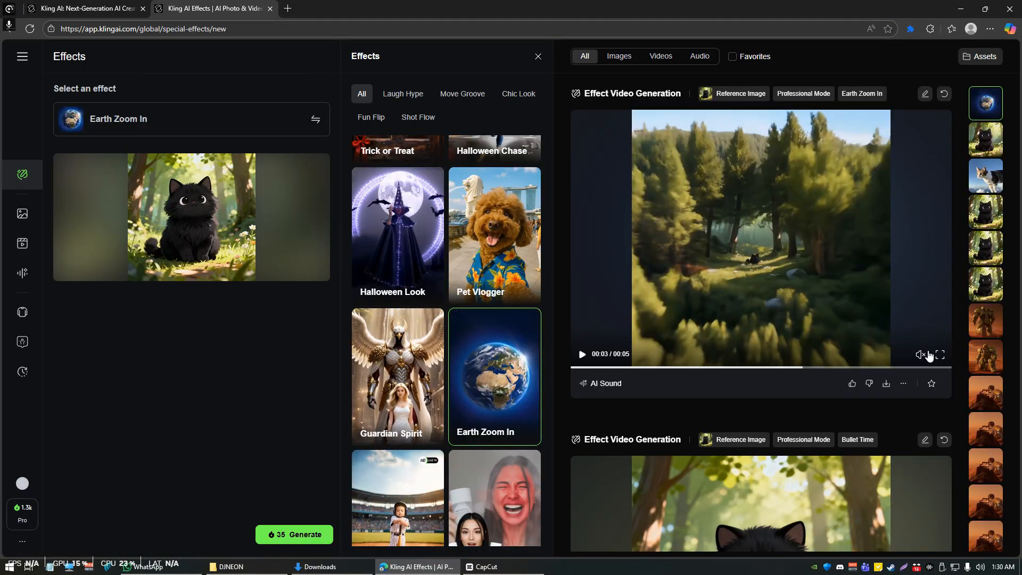
{"action": "left_click_drag", "start_coordinate": [862, 368], "coordinate": [767, 368]}
{"action": "left_click", "coordinate": [776, 367]}
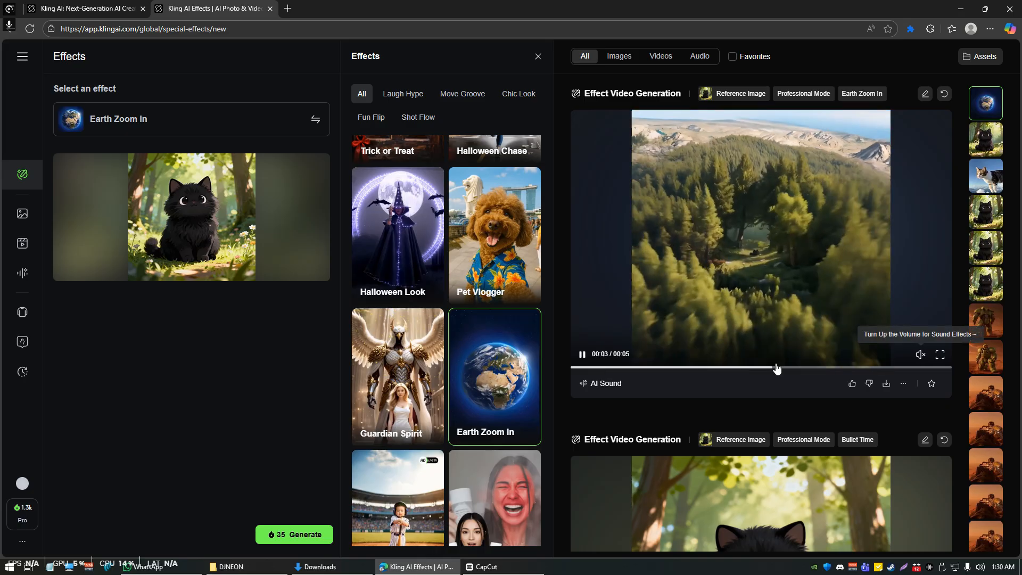
{"action": "left_click", "coordinate": [760, 368]}
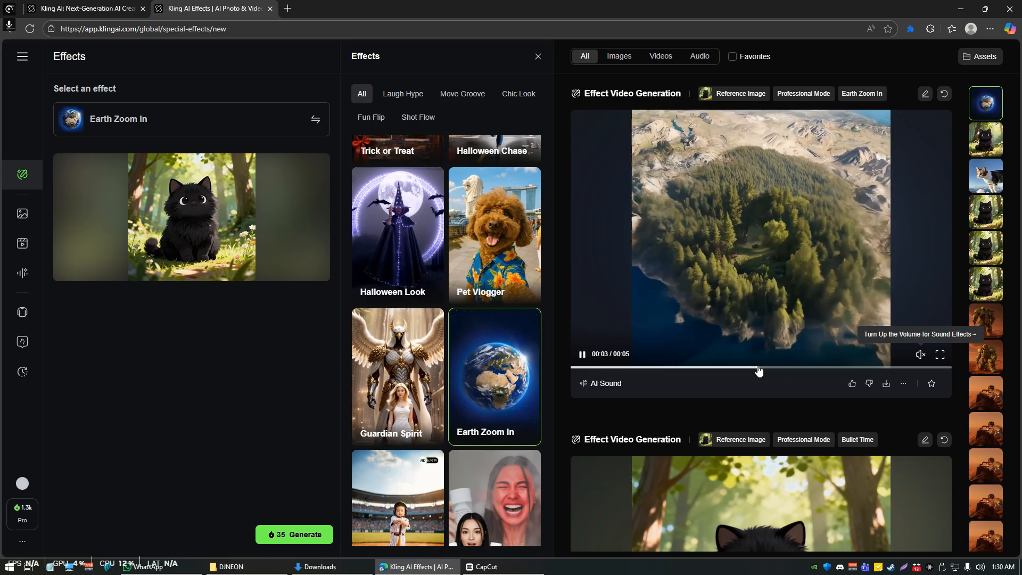
Scrub through the Earth Zoom In cat video, open its detail page for a larger playback, and return to the Effects page
{"action": "left_click", "coordinate": [755, 368]}
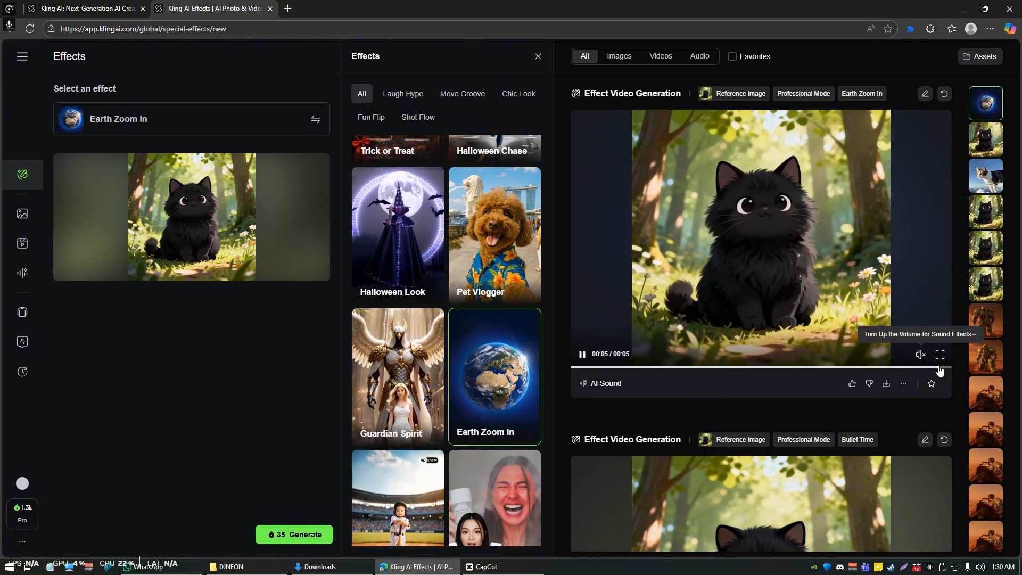
{"action": "left_click_drag", "start_coordinate": [927, 369], "coordinate": [737, 353]}
{"action": "left_click", "coordinate": [750, 312]}
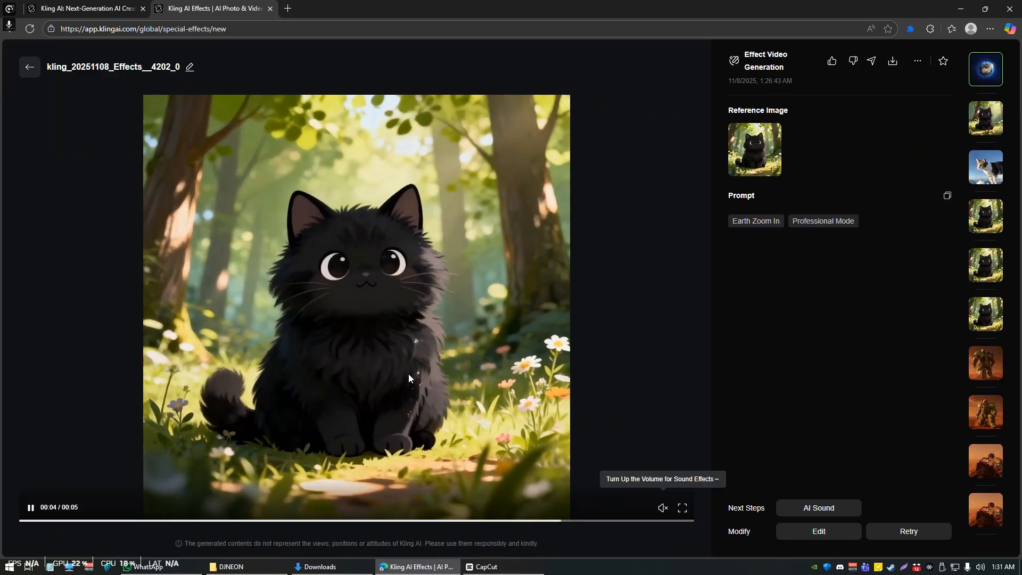
{"action": "key", "text": "Escape"}
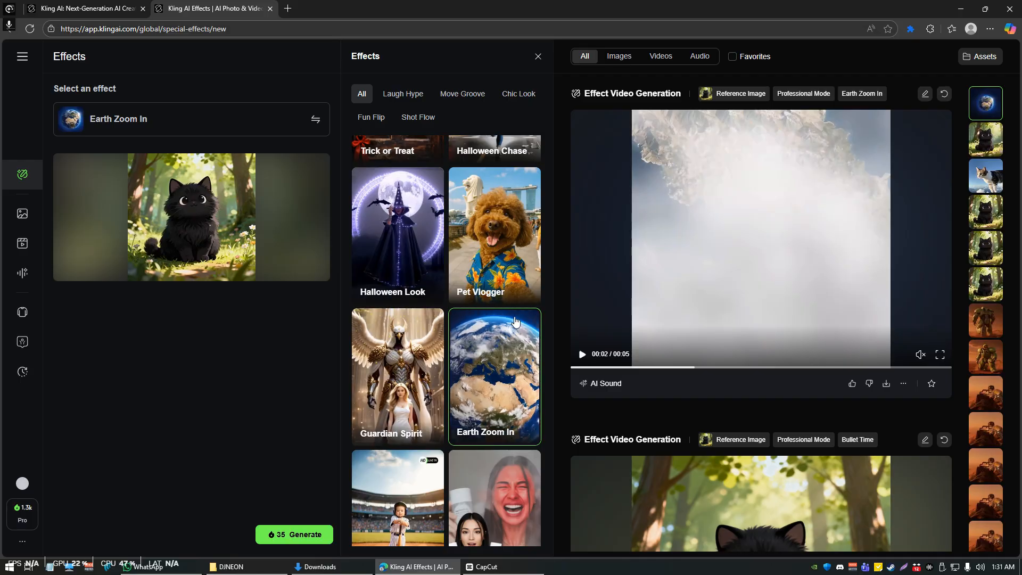
Browse further down the effects gallery, past Baseball and Flyer, to effects such as DizzyDizzy, MochiMochi and BoomBoom
{"action": "scroll", "coordinate": [512, 322], "scroll_direction": "down", "scroll_amount": 1}
{"action": "scroll", "coordinate": [511, 322], "scroll_direction": "down", "scroll_amount": 1}
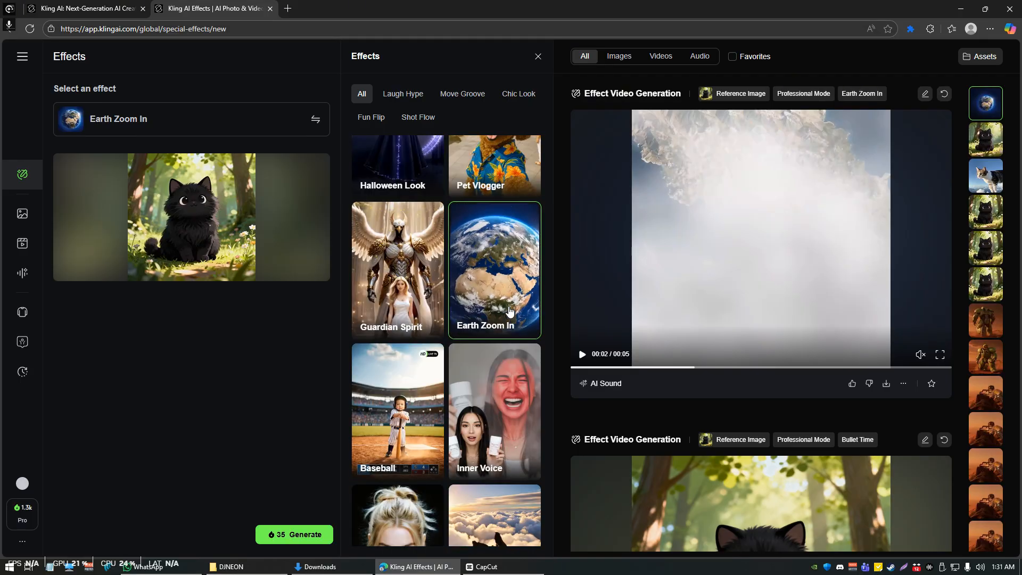
{"action": "scroll", "coordinate": [516, 303], "scroll_direction": "down", "scroll_amount": 1}
{"action": "scroll", "coordinate": [519, 290], "scroll_direction": "down", "scroll_amount": 3}
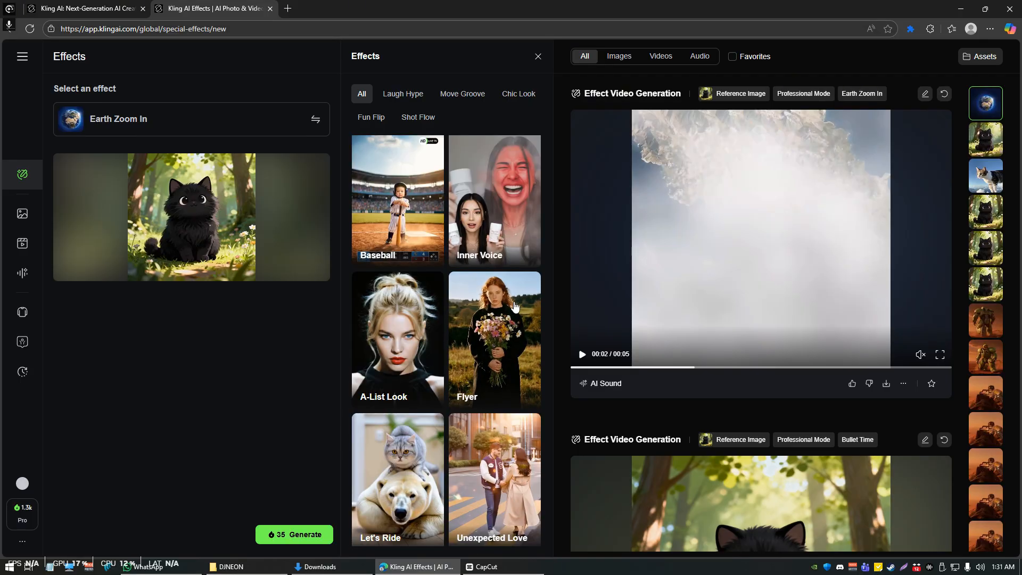
{"action": "scroll", "coordinate": [511, 299], "scroll_direction": "down", "scroll_amount": 8}
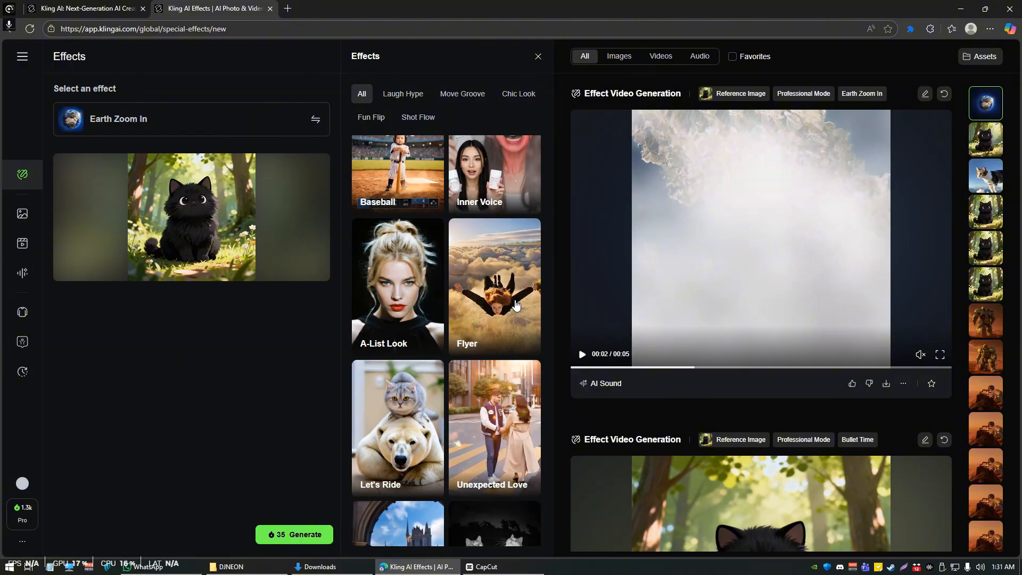
{"action": "scroll", "coordinate": [504, 288], "scroll_direction": "down", "scroll_amount": 10}
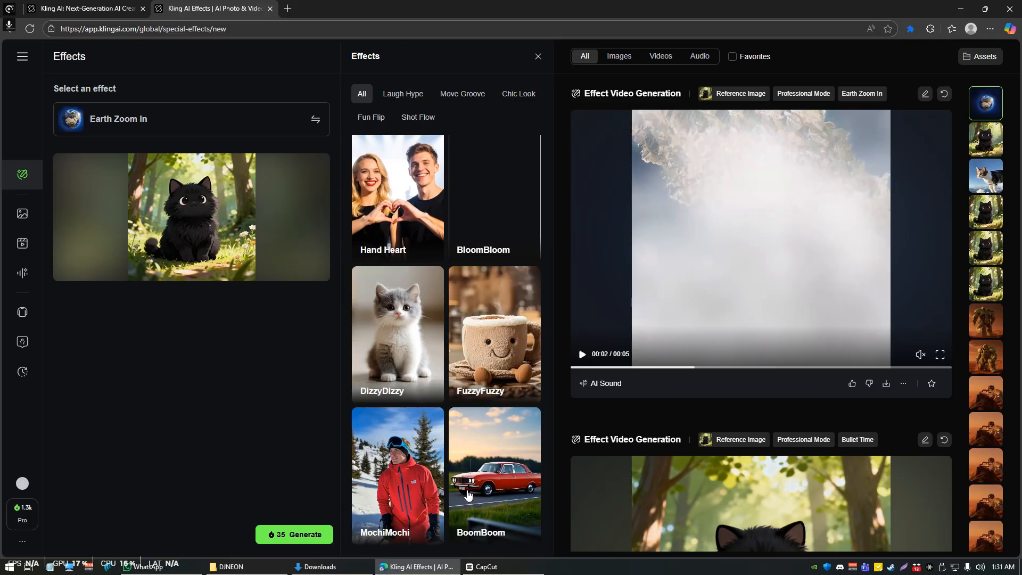
Leave the effects gallery and open the AI Sound Effects Generator
{"action": "mouse_move", "coordinate": [212, 240]}
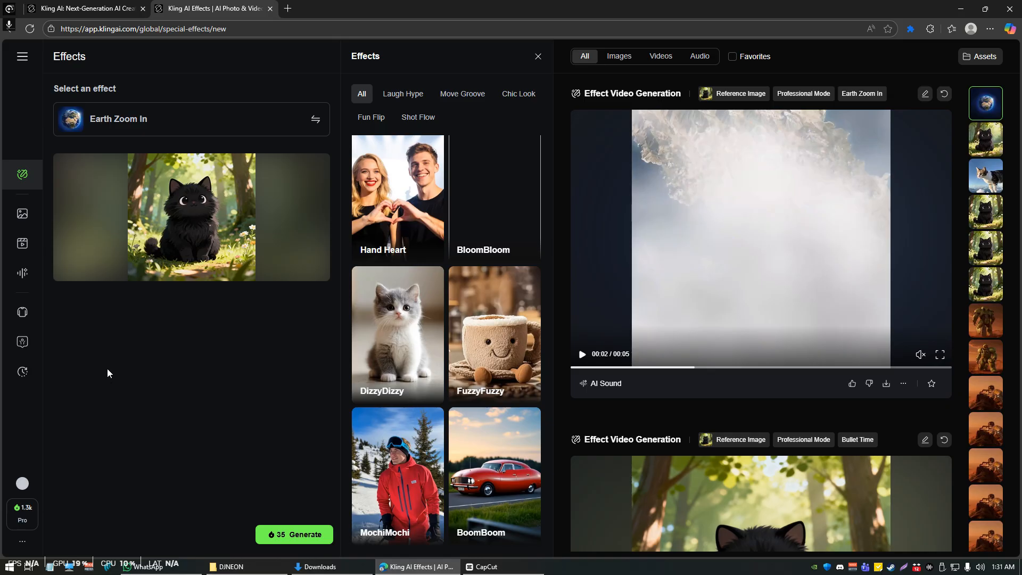
{"action": "left_click", "coordinate": [23, 276]}
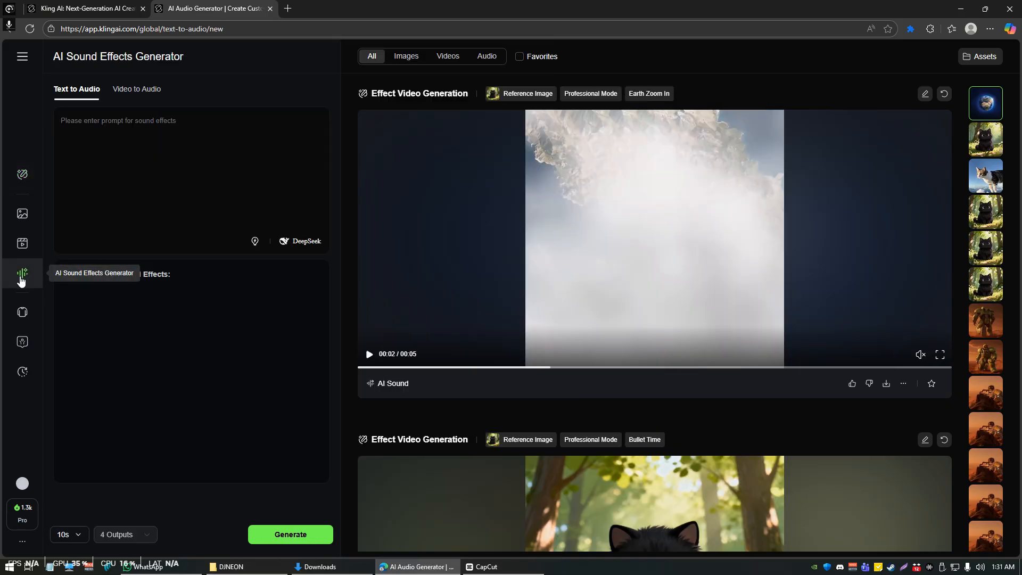